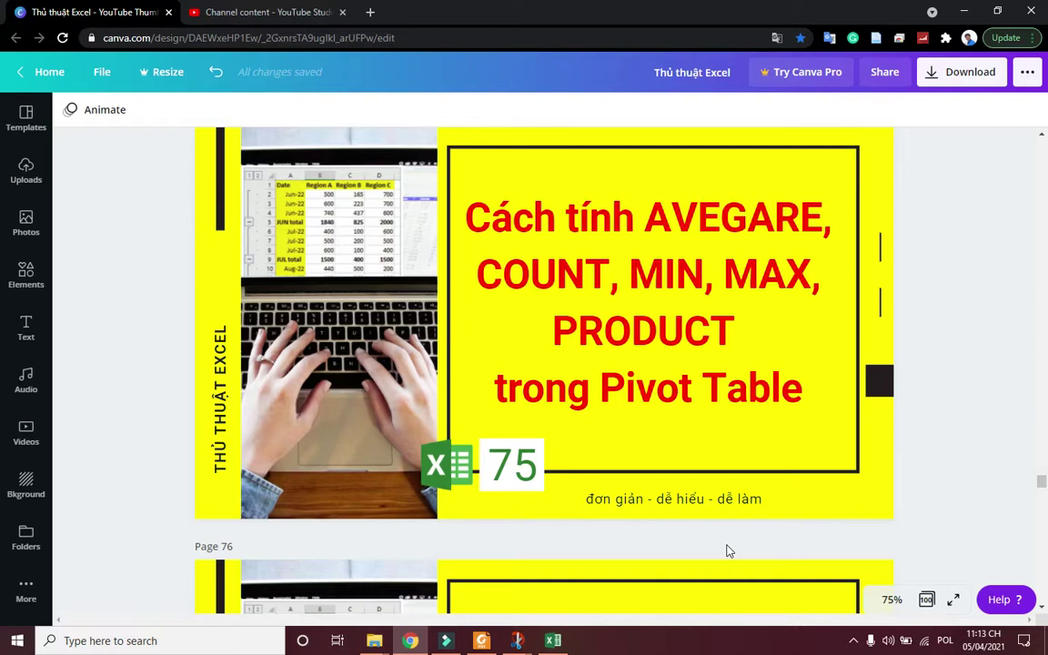
Step: Build an empty PivotTable from A1:F8 on a new Sheet6, then return to sheet 75
{"action": "left_click", "coordinate": [553, 640]}
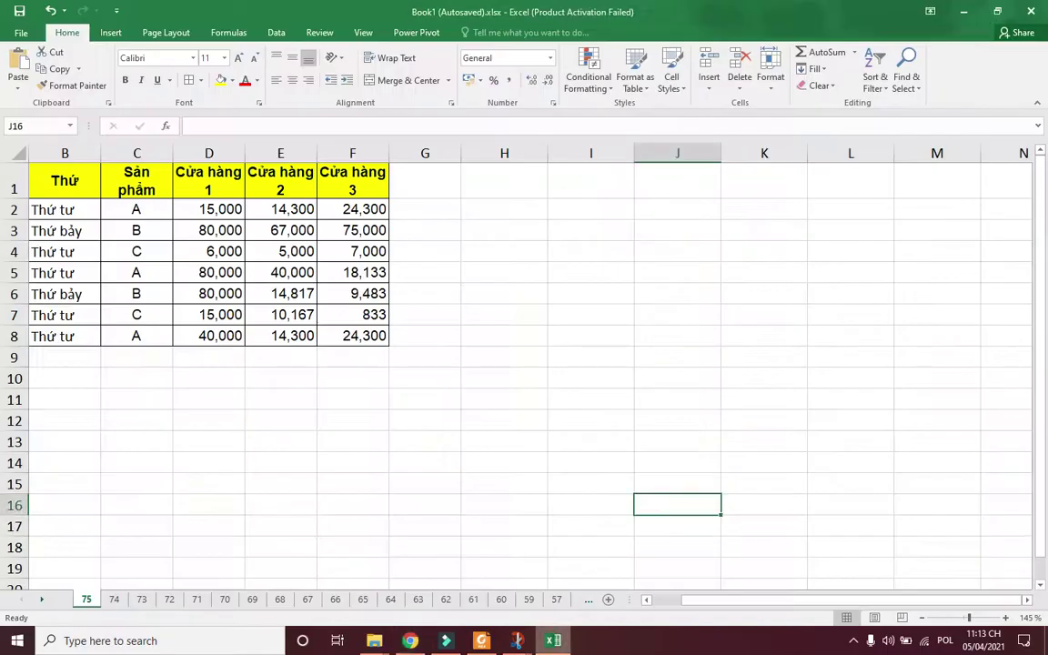
{"action": "mouse_move", "coordinate": [357, 335]}
{"action": "left_mouse_down"}
{"action": "mouse_move", "coordinate": [174, 284]}
{"action": "mouse_move", "coordinate": [11, 168]}
{"action": "left_mouse_up"}
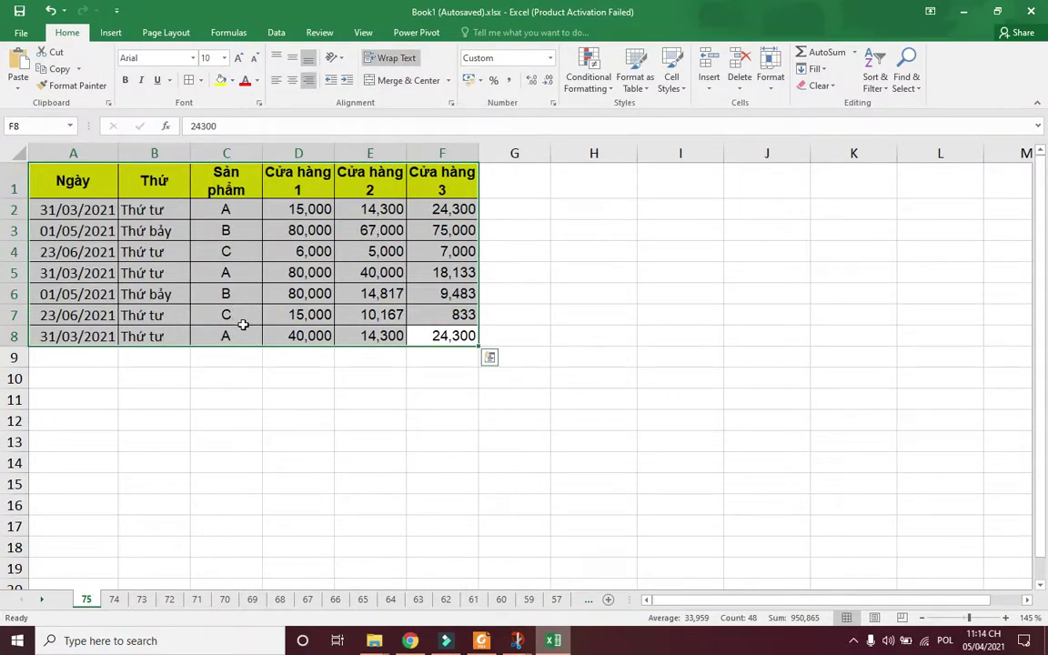
{"action": "left_click", "coordinate": [110, 35]}
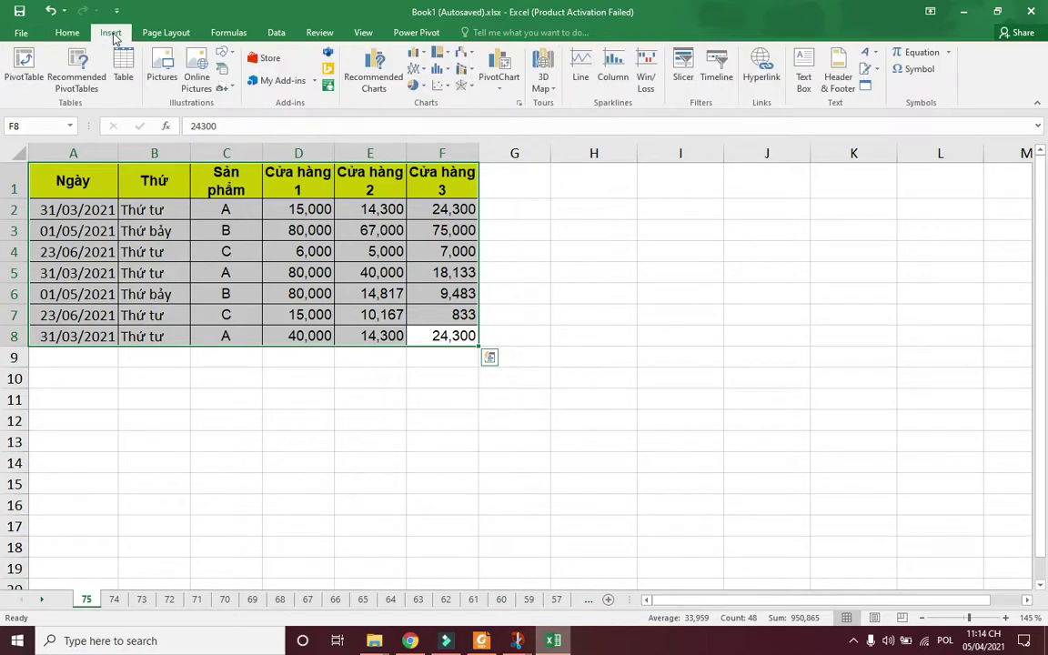
{"action": "left_click", "coordinate": [22, 64]}
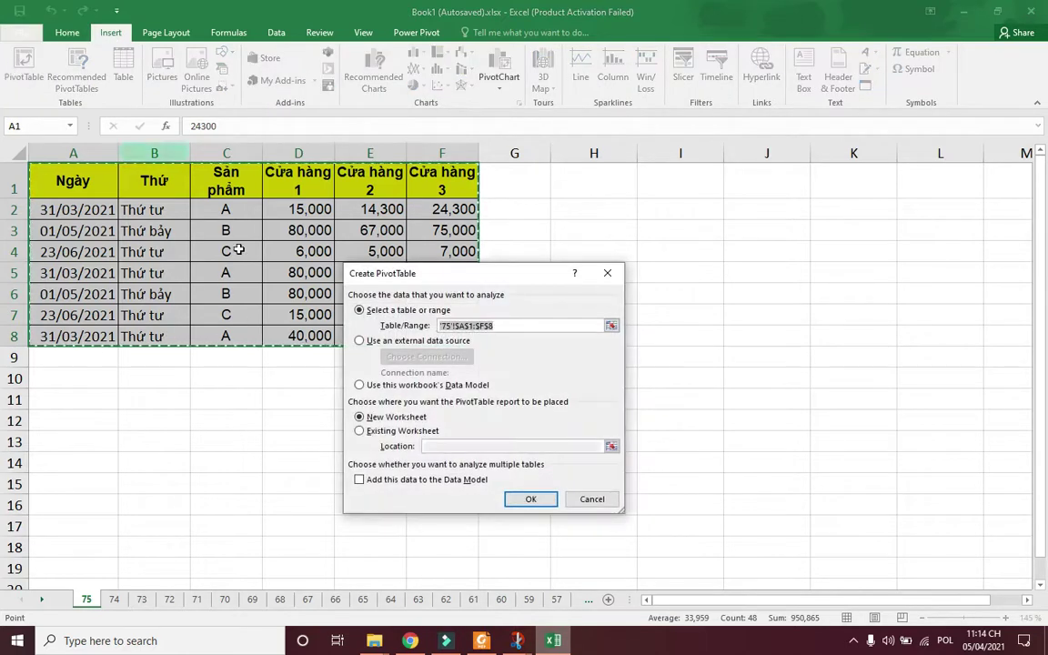
{"action": "left_click", "coordinate": [551, 500]}
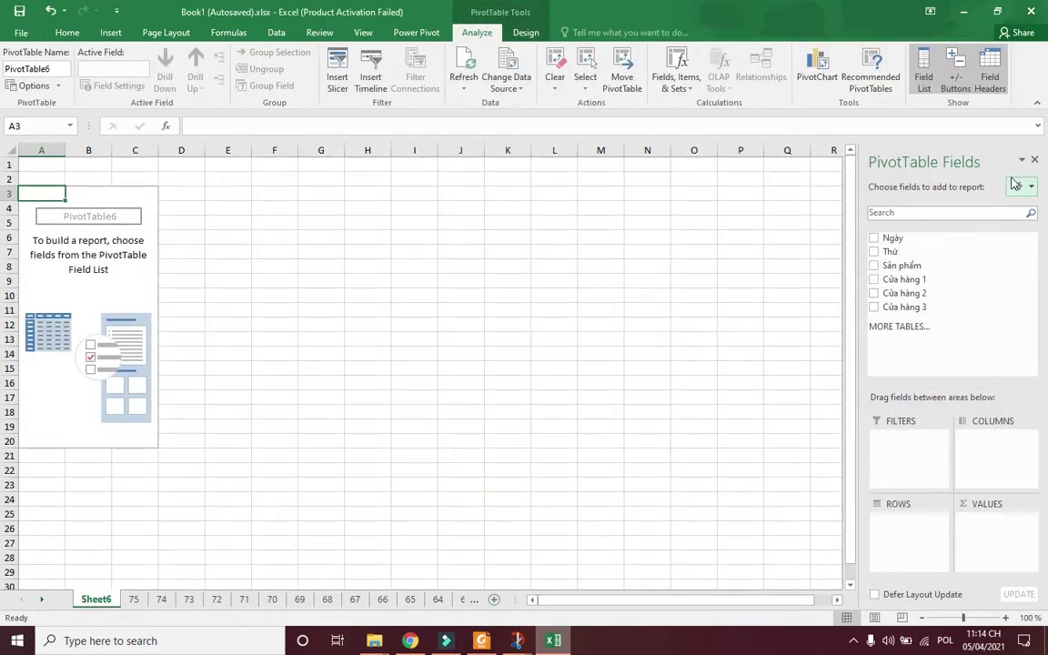
{"action": "left_click", "coordinate": [134, 598]}
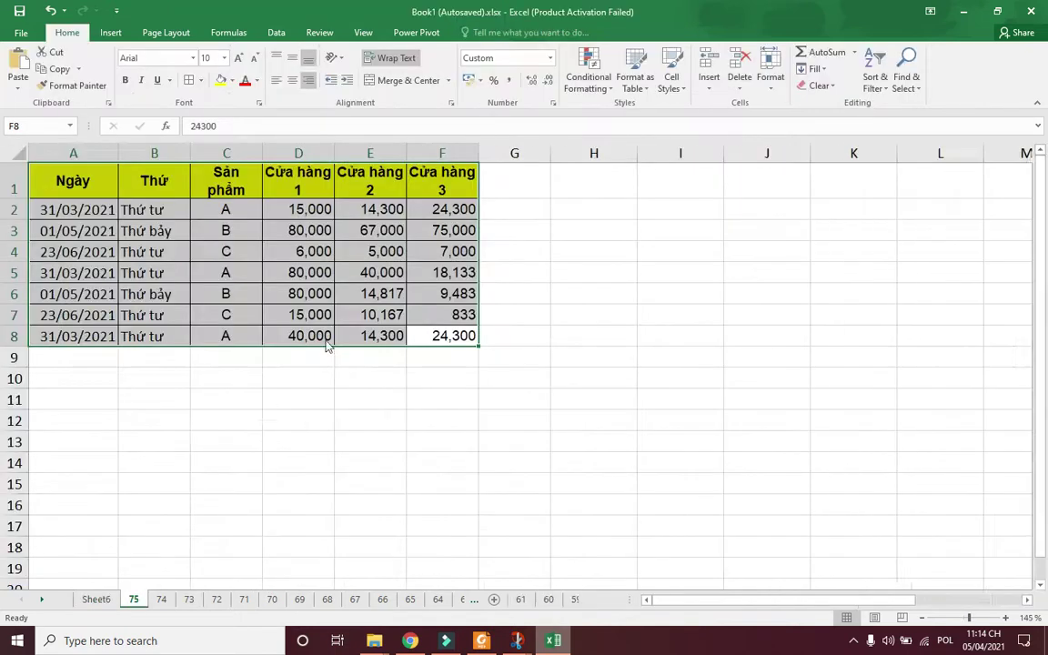
Step: Insert a PivotTable from the sales data on the existing sheet at location H1
{"action": "left_click", "coordinate": [110, 32]}
{"action": "left_click", "coordinate": [40, 86]}
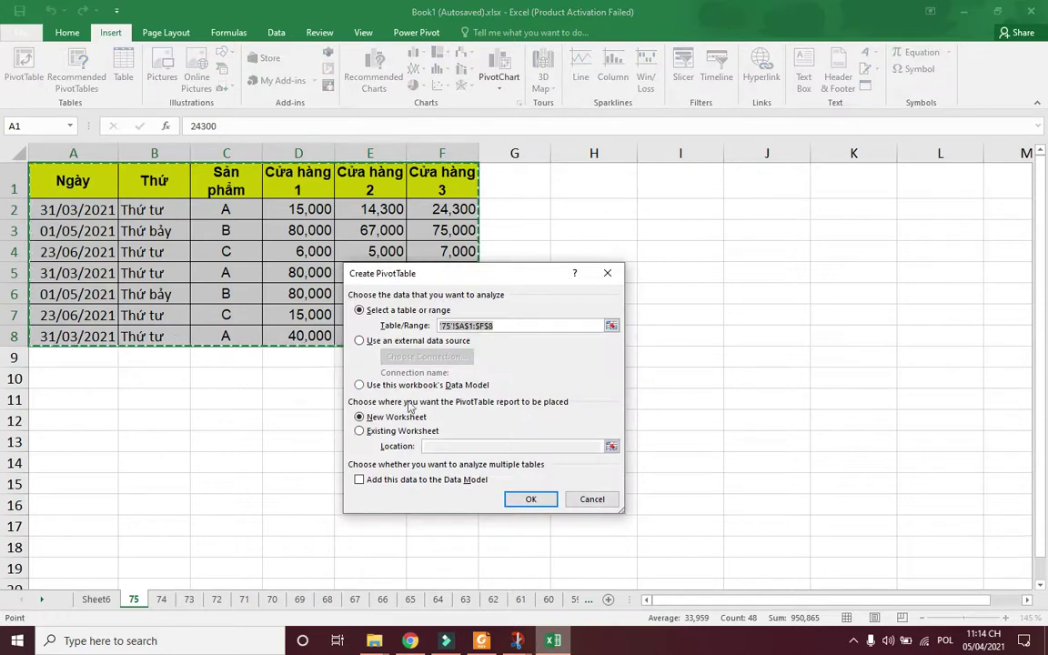
{"action": "left_click", "coordinate": [400, 432]}
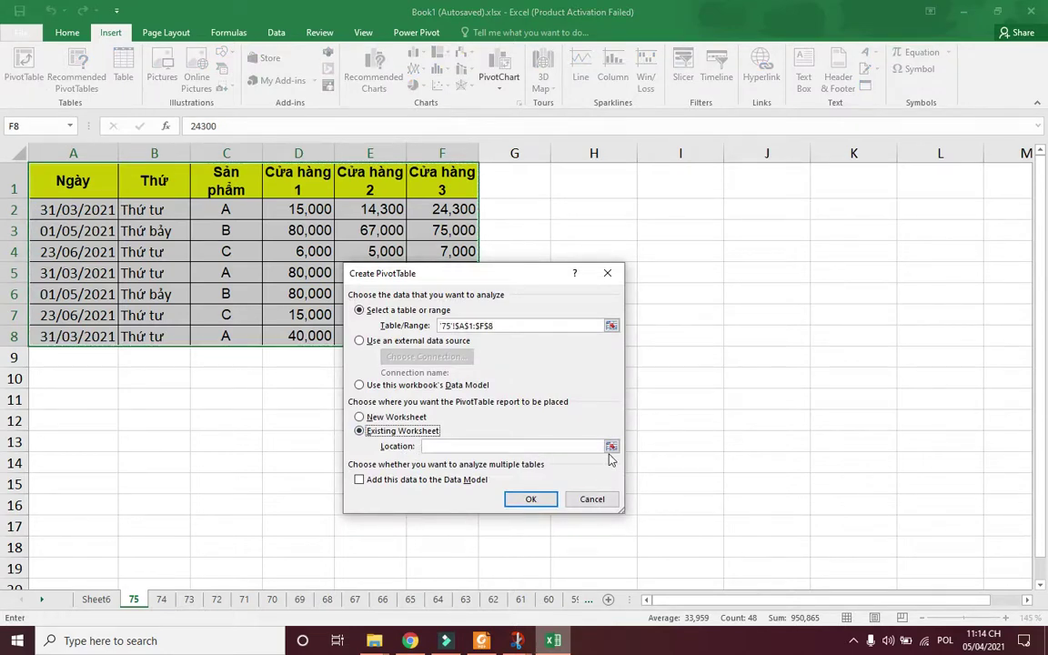
{"action": "left_click", "coordinate": [611, 447]}
{"action": "left_click", "coordinate": [560, 185]}
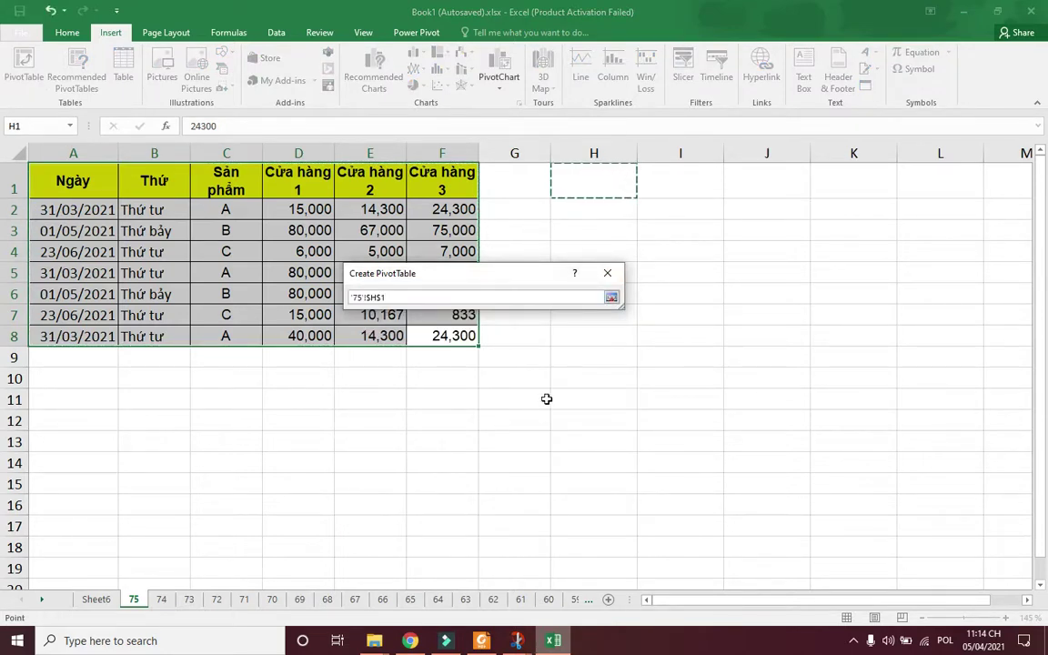
{"action": "left_click", "coordinate": [611, 297]}
{"action": "left_click", "coordinate": [544, 495]}
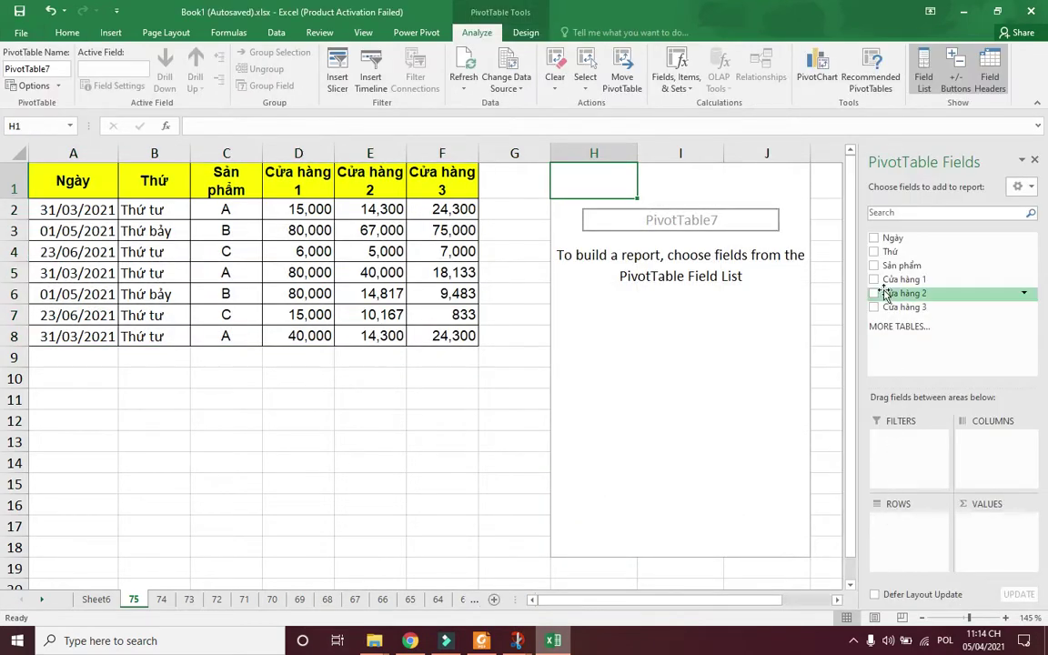
Step: Put Sản phẩm in Rows and Cửa hàng 1, 2 and 3 in Values
{"action": "left_click_drag", "start_coordinate": [896, 264], "coordinate": [887, 528]}
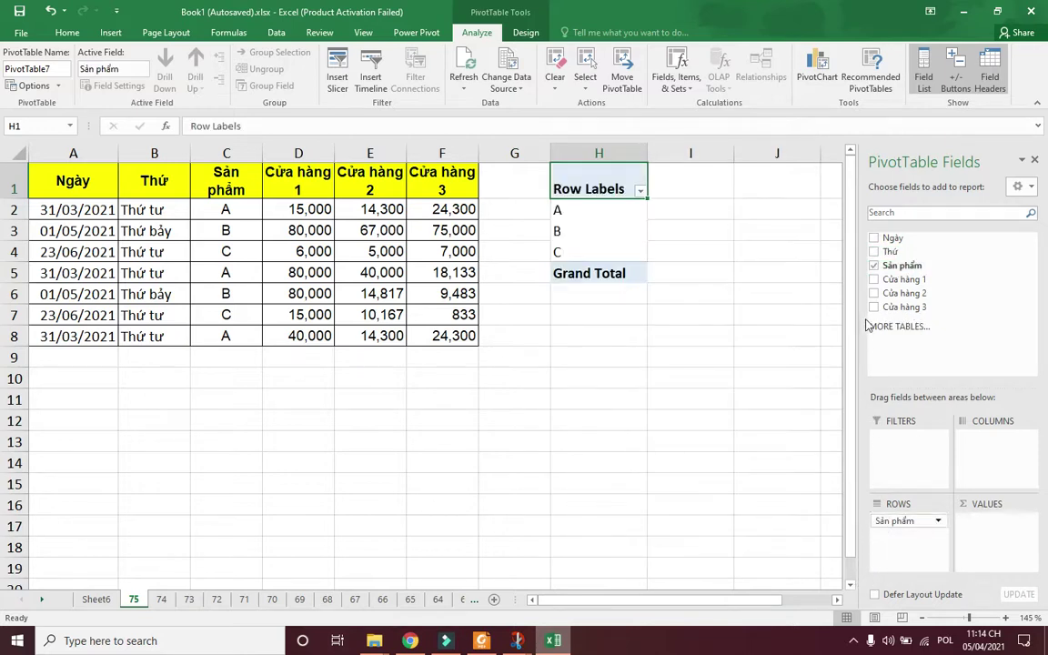
{"action": "left_click_drag", "start_coordinate": [891, 279], "coordinate": [977, 523]}
{"action": "left_click_drag", "start_coordinate": [896, 293], "coordinate": [980, 541]}
{"action": "left_click_drag", "start_coordinate": [887, 307], "coordinate": [998, 552]}
{"action": "left_click", "coordinate": [229, 231]}
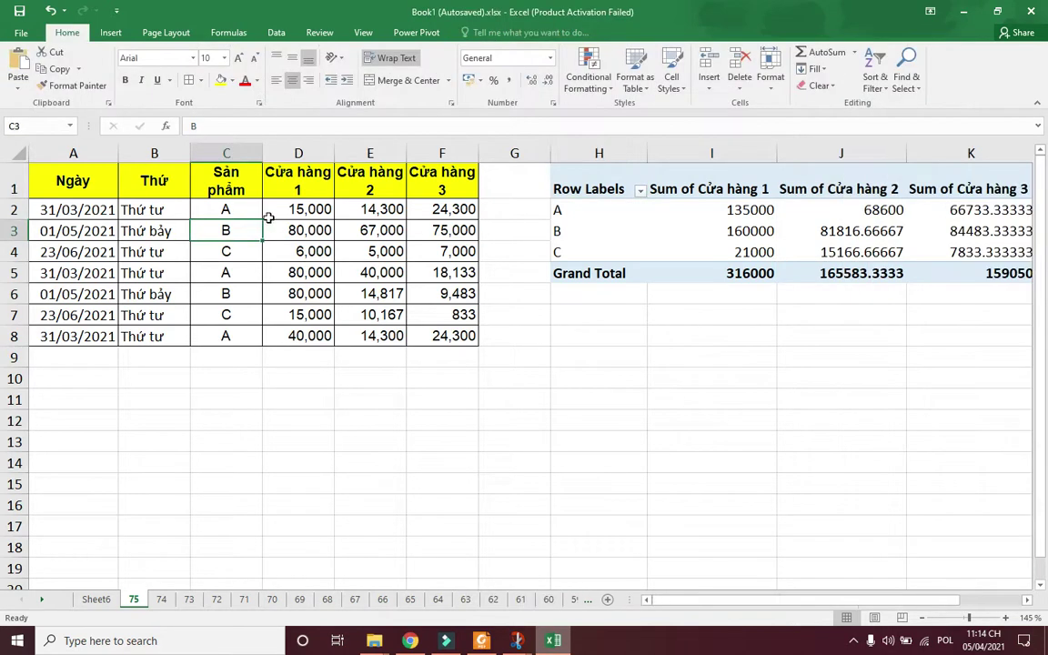
{"action": "left_click", "coordinate": [277, 211]}
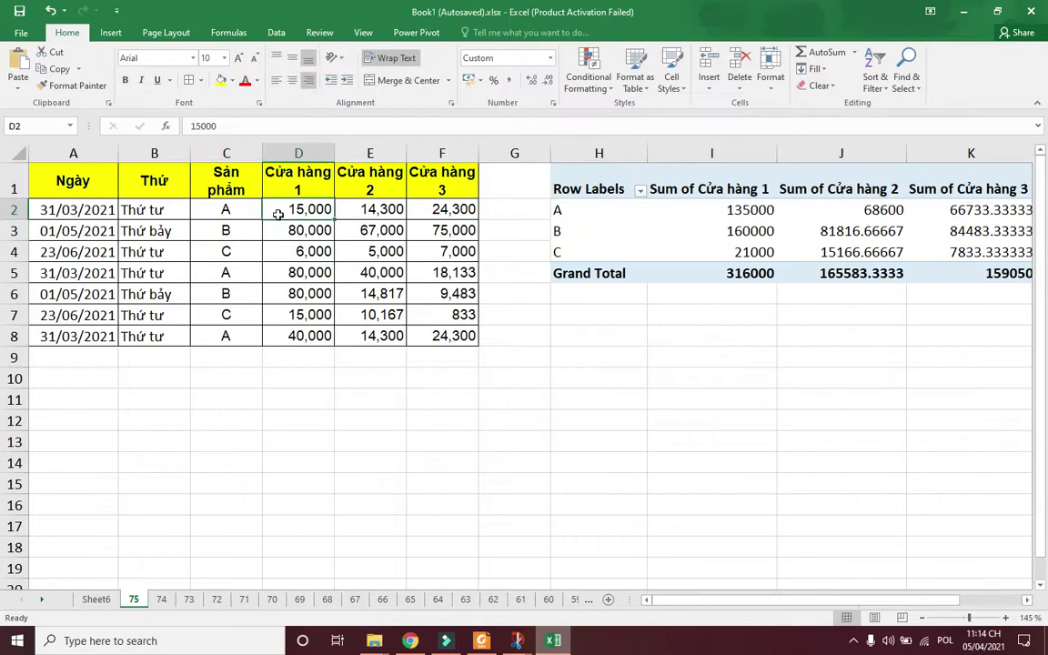
{"action": "left_click", "coordinate": [215, 210]}
{"action": "left_click", "coordinate": [219, 335]}
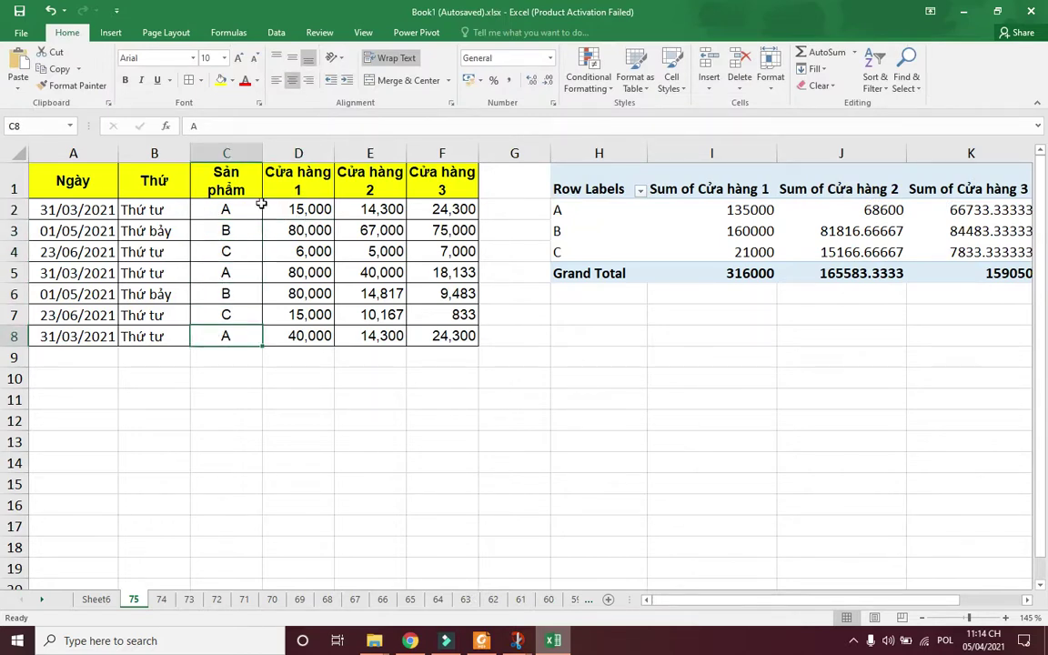
{"action": "mouse_move", "coordinate": [212, 208]}
{"action": "left_mouse_down"}
{"action": "mouse_move", "coordinate": [447, 335]}
{"action": "mouse_move", "coordinate": [451, 356]}
{"action": "left_mouse_up"}
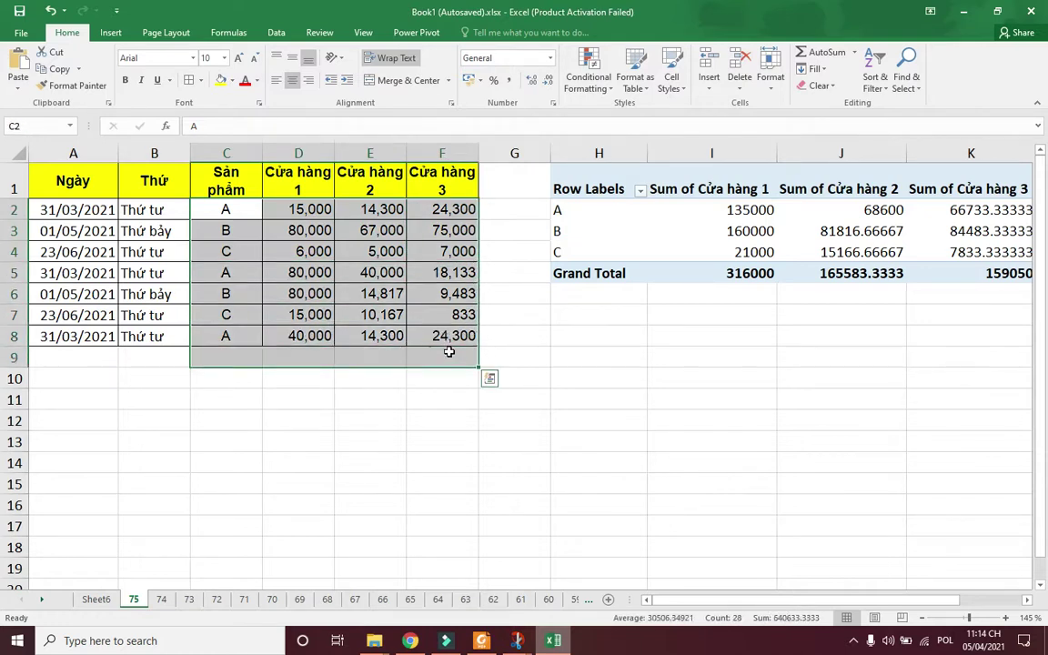
{"action": "left_click", "coordinate": [451, 374]}
{"action": "left_click", "coordinate": [266, 209]}
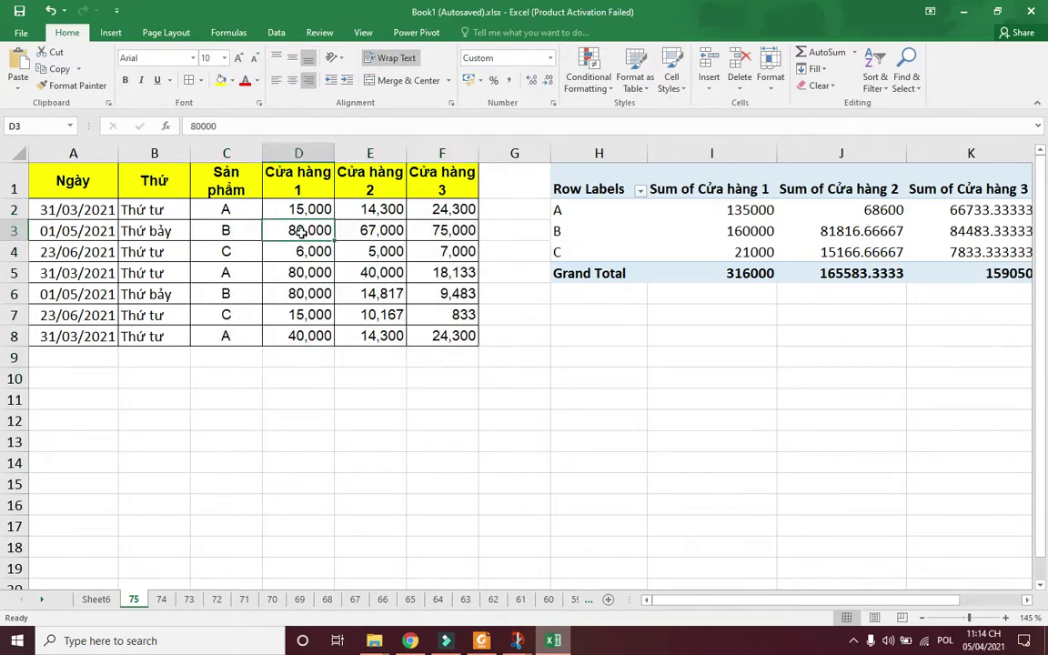
{"action": "left_click", "coordinate": [347, 313]}
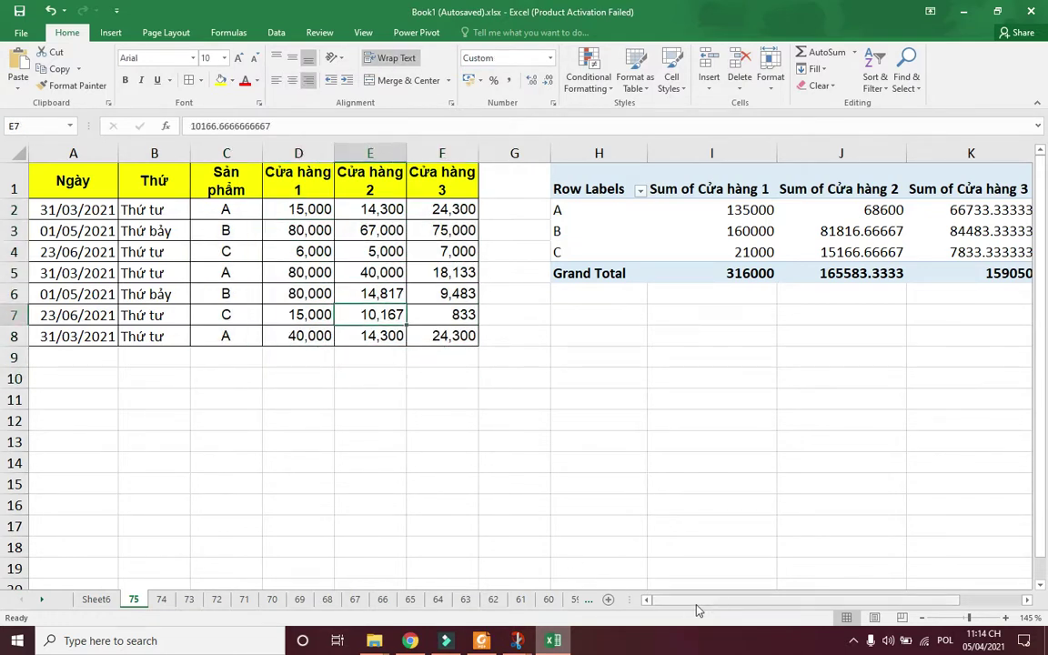
{"action": "left_click_drag", "start_coordinate": [691, 601], "coordinate": [755, 601]}
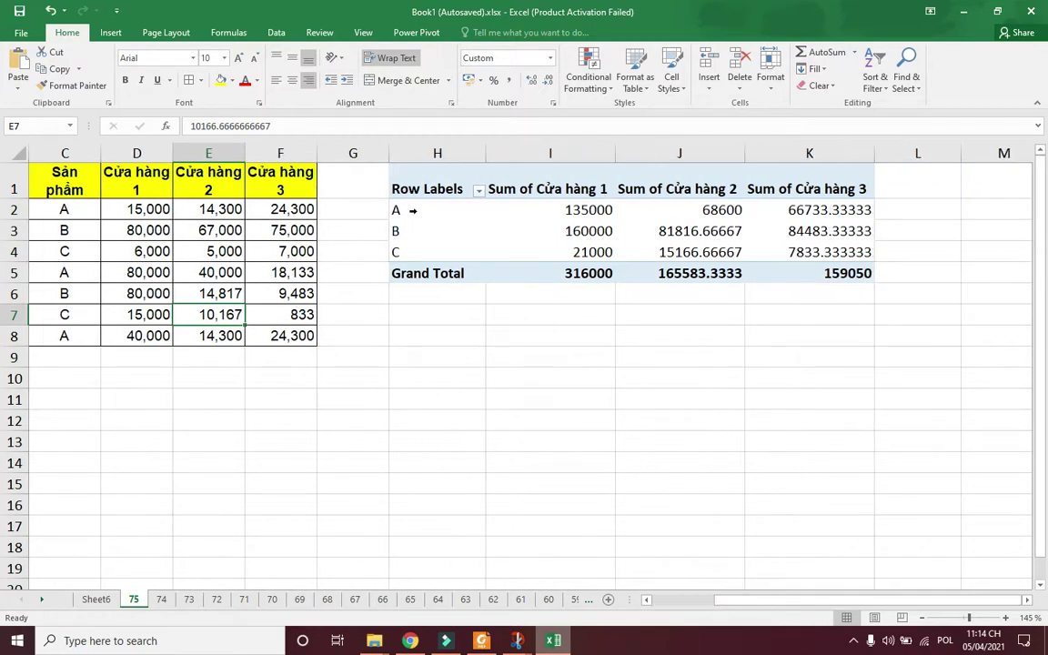
{"action": "left_click_drag", "start_coordinate": [435, 209], "coordinate": [440, 239]}
{"action": "left_click", "coordinate": [425, 209]}
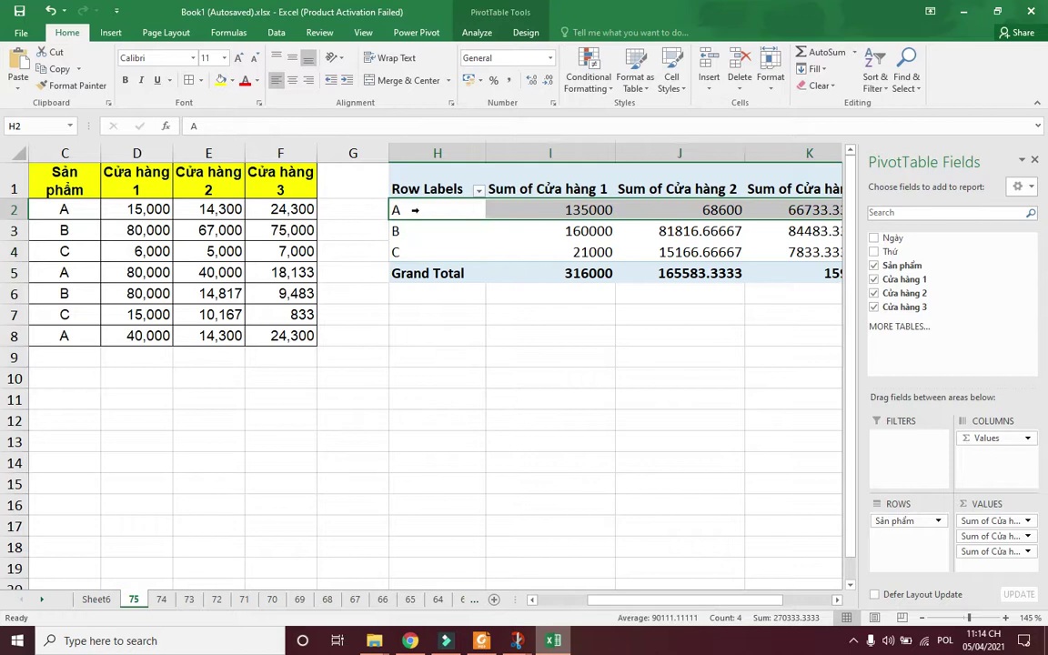
{"action": "left_click", "coordinate": [545, 210]}
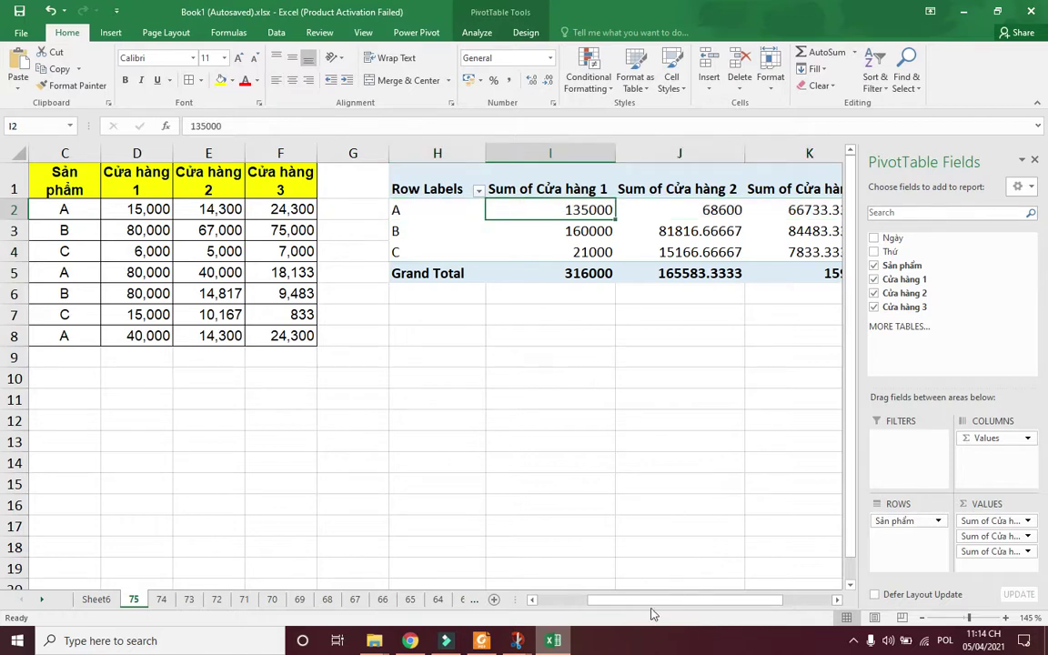
{"action": "left_click_drag", "start_coordinate": [682, 600], "coordinate": [705, 599]}
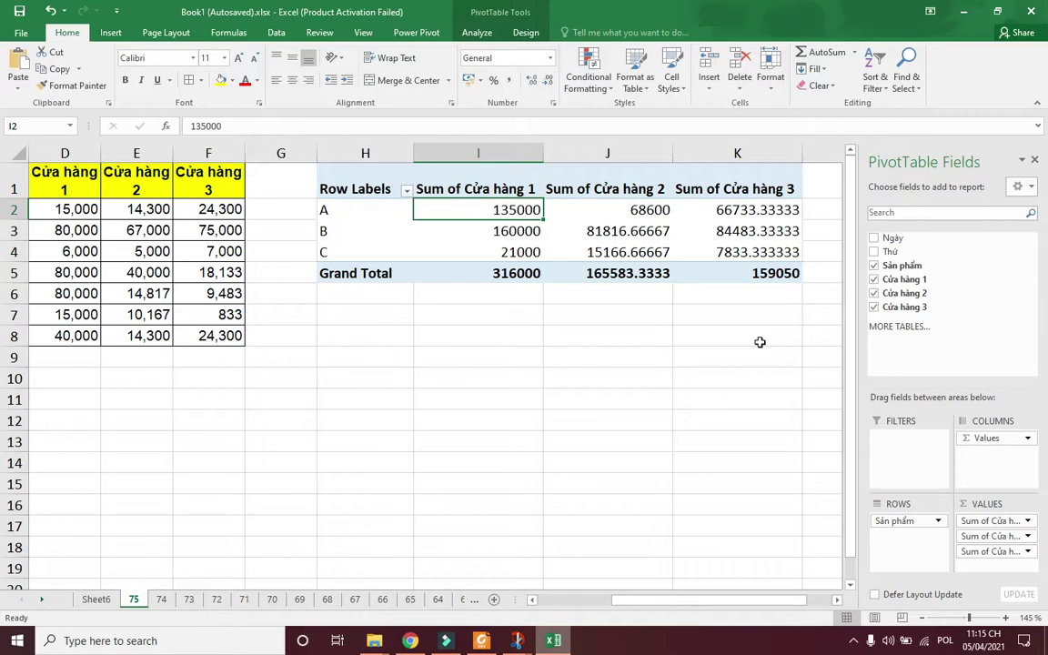
Step: Widen the field list and open Value Field Settings for Sum of Cửa hàng 1
{"action": "mouse_move", "coordinate": [525, 273]}
{"action": "left_click_drag", "start_coordinate": [861, 473], "coordinate": [528, 468]}
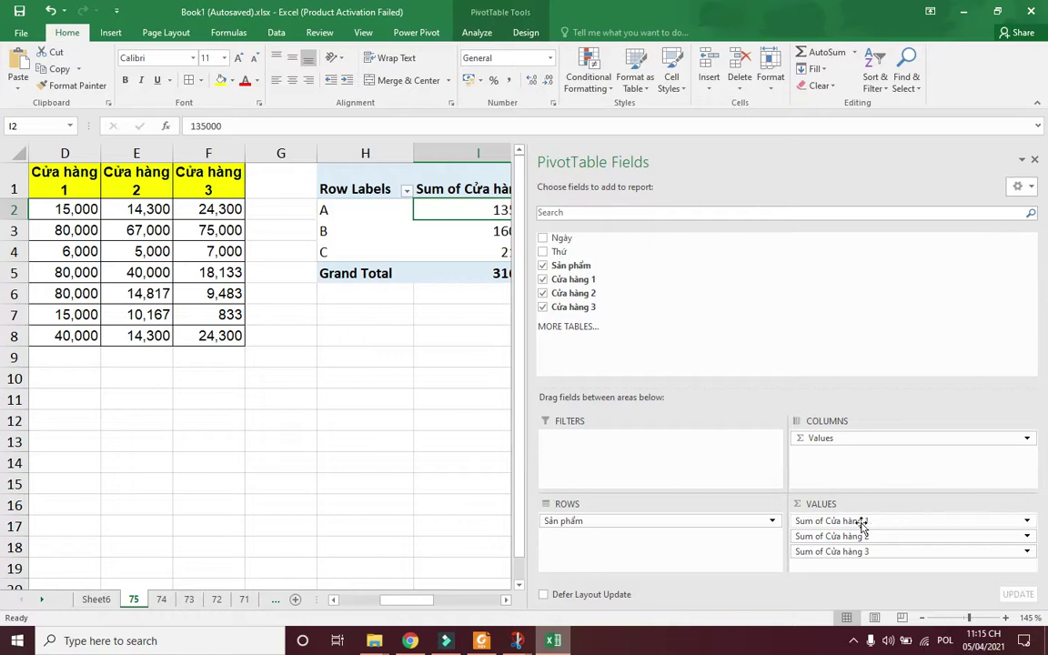
{"action": "left_click", "coordinate": [819, 523]}
{"action": "left_click", "coordinate": [822, 537]}
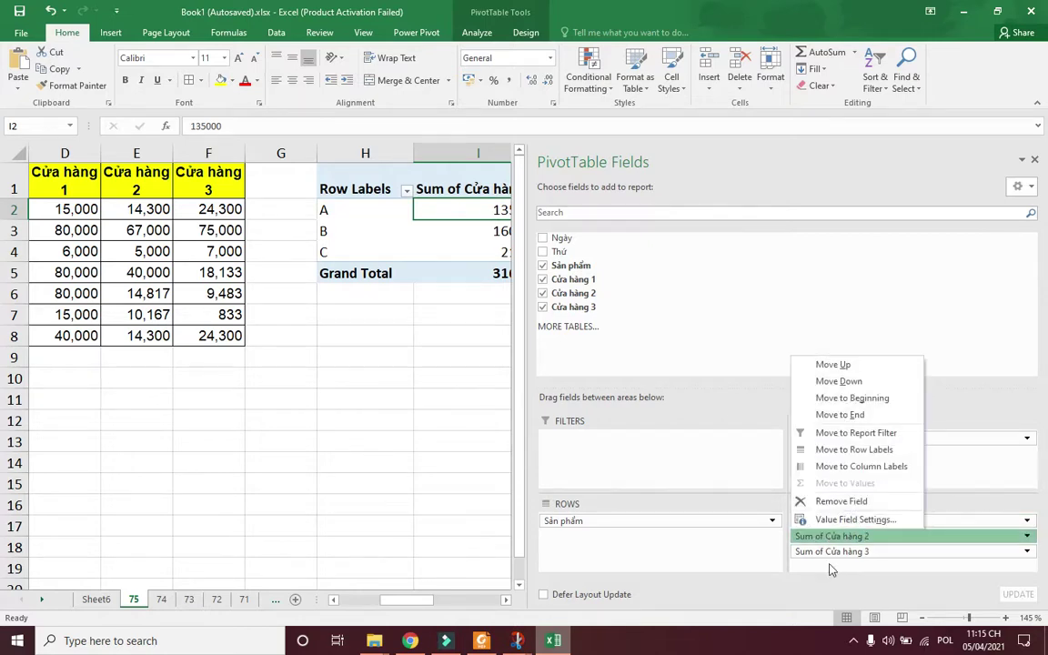
{"action": "left_click", "coordinate": [835, 552]}
{"action": "left_click", "coordinate": [835, 552]}
{"action": "left_click", "coordinate": [1021, 507]}
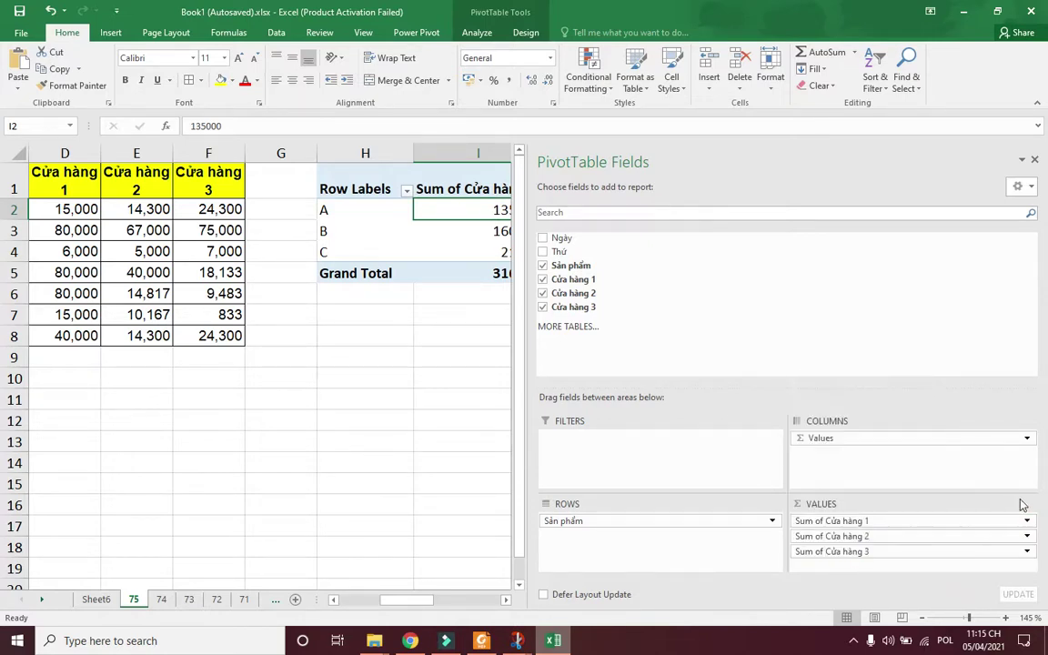
{"action": "left_click", "coordinate": [834, 522]}
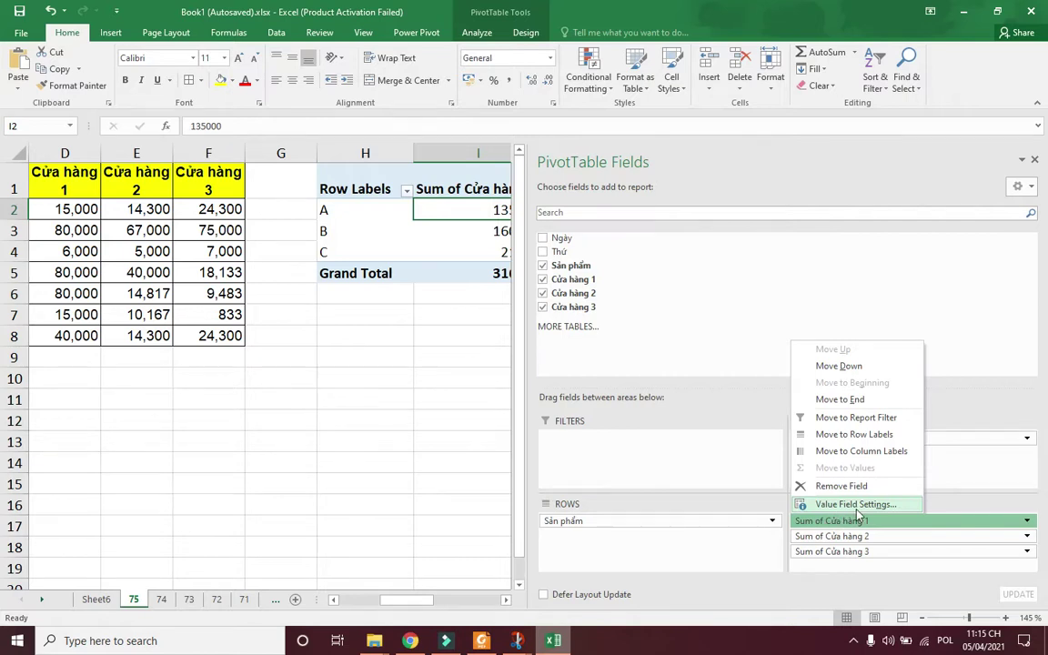
{"action": "left_click", "coordinate": [859, 503]}
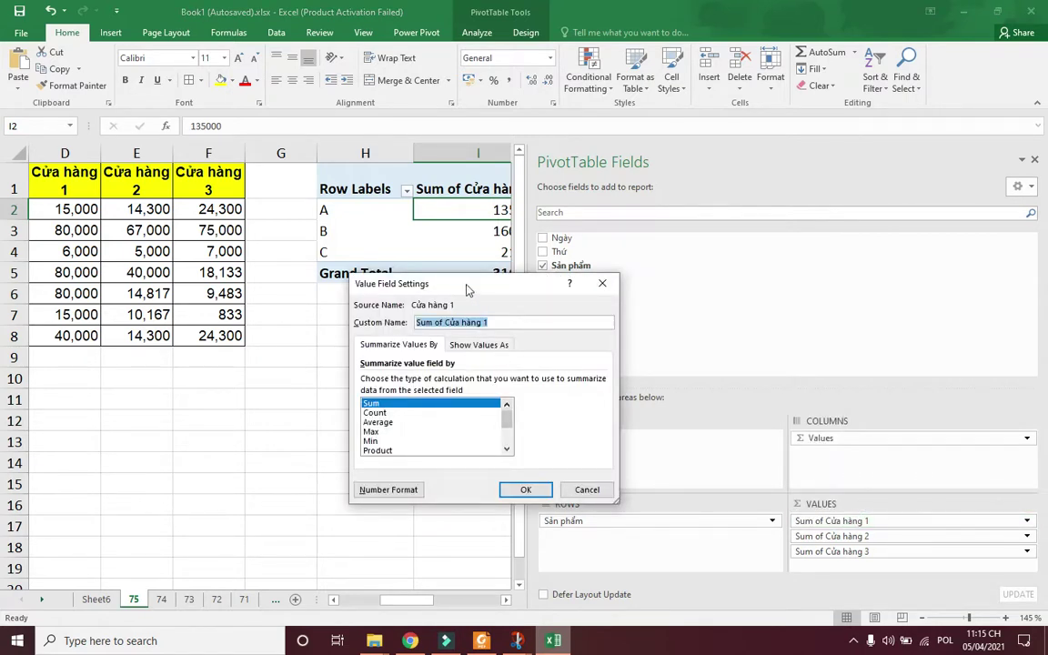
Step: Compare Count, Average, Max, Min and Product, settling on Average for Cửa hàng 1
{"action": "left_click_drag", "start_coordinate": [464, 283], "coordinate": [497, 146]}
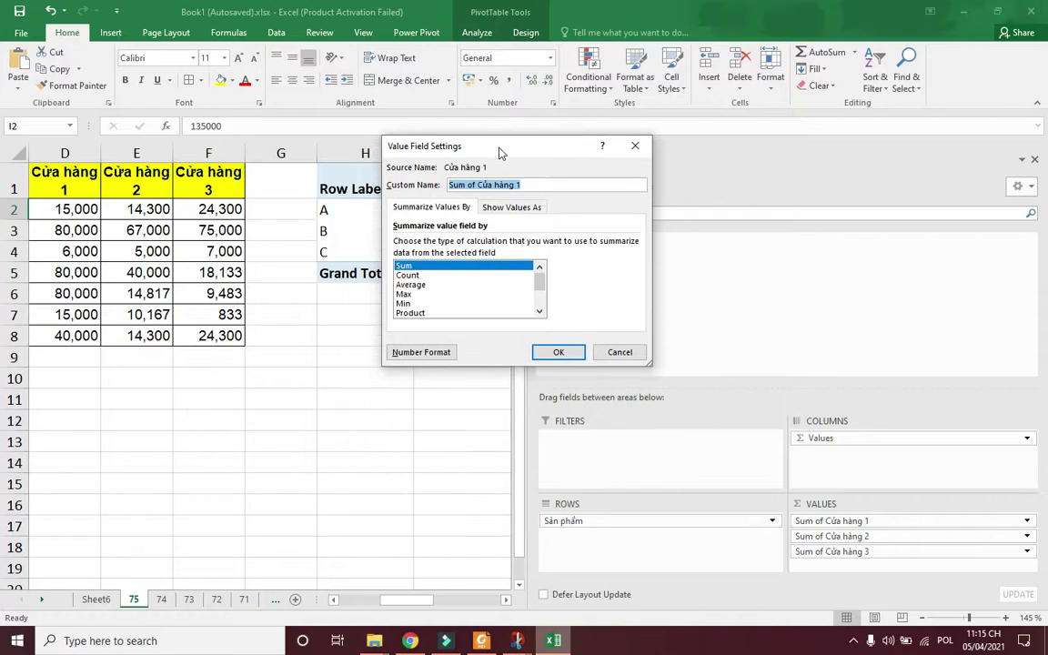
{"action": "left_click", "coordinate": [409, 275]}
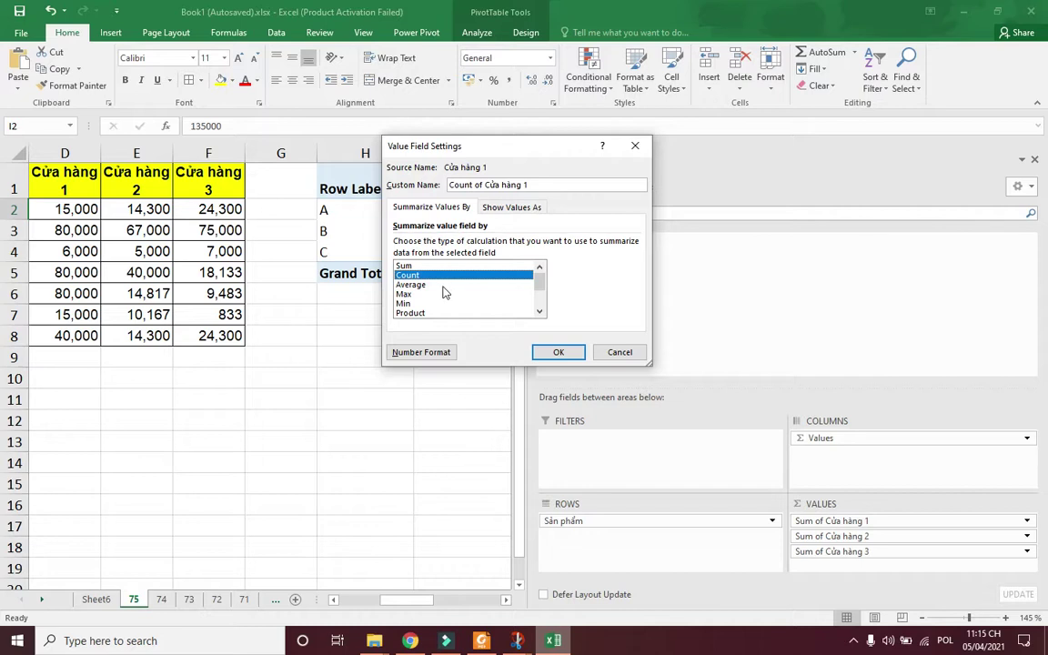
{"action": "left_click", "coordinate": [428, 284]}
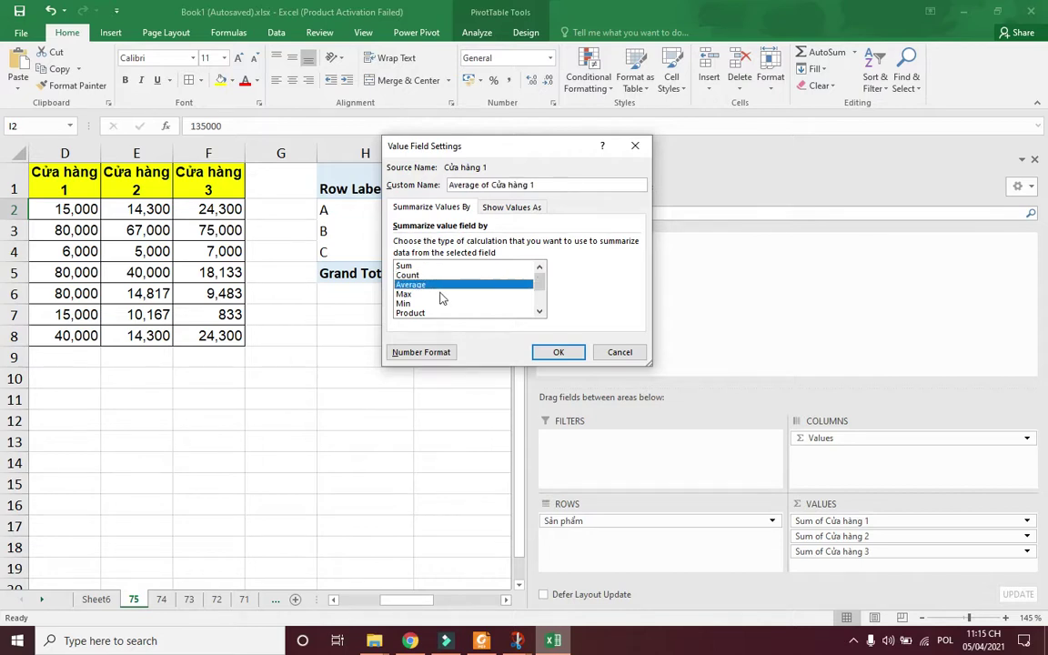
{"action": "left_click", "coordinate": [440, 295]}
{"action": "left_click", "coordinate": [436, 303]}
{"action": "left_click", "coordinate": [434, 313]}
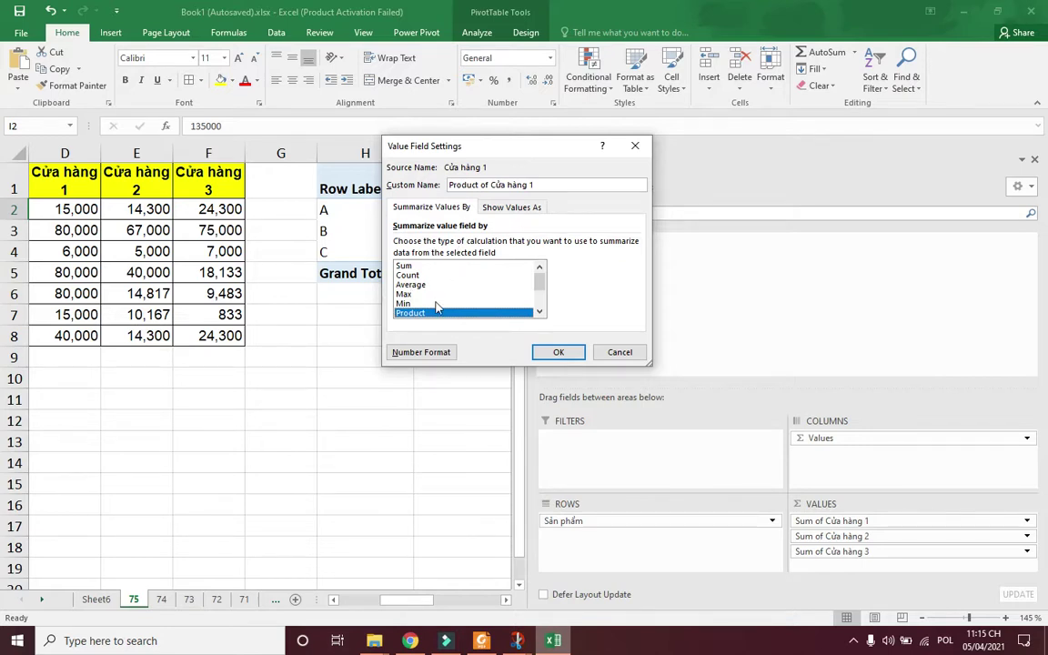
{"action": "left_click", "coordinate": [425, 285]}
{"action": "left_click", "coordinate": [425, 275]}
{"action": "left_click", "coordinate": [433, 286]}
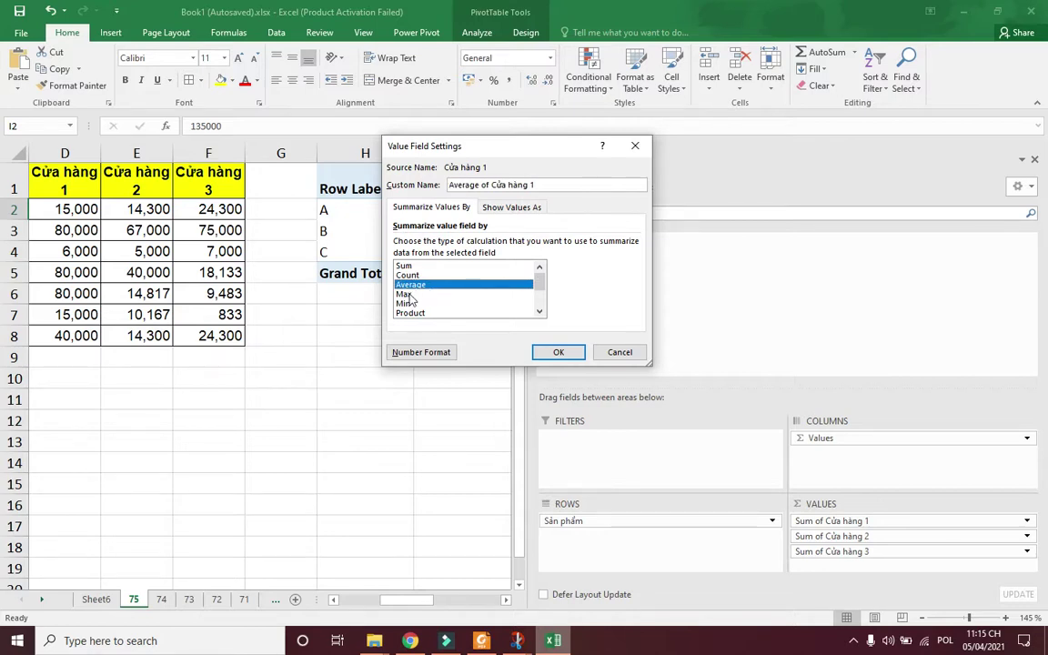
{"action": "left_click", "coordinate": [409, 295]}
{"action": "left_click", "coordinate": [409, 304]}
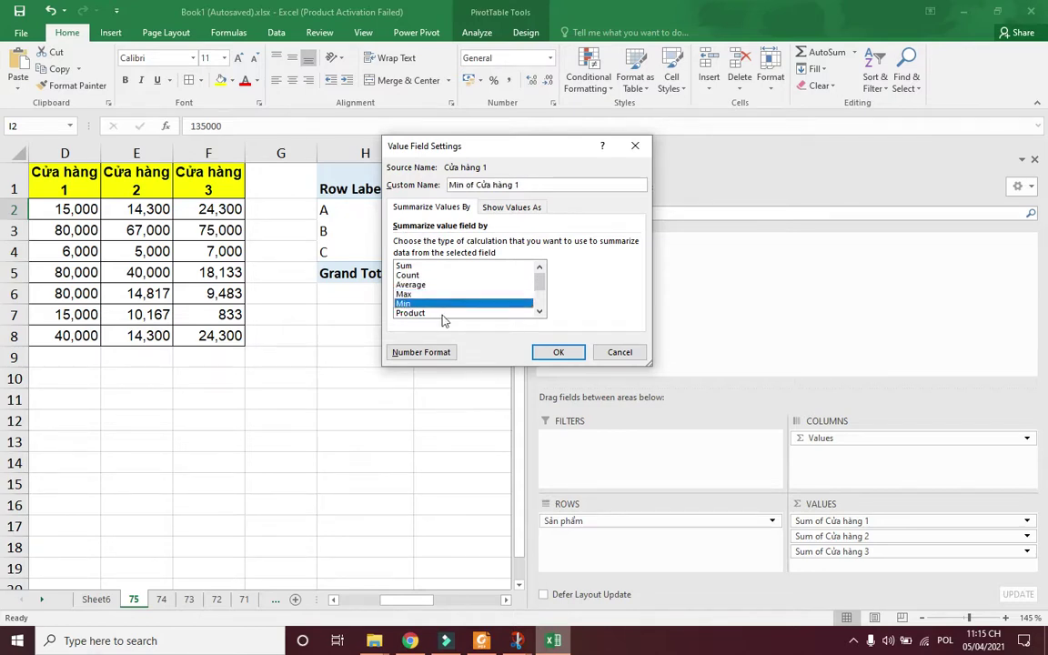
{"action": "left_click", "coordinate": [443, 314]}
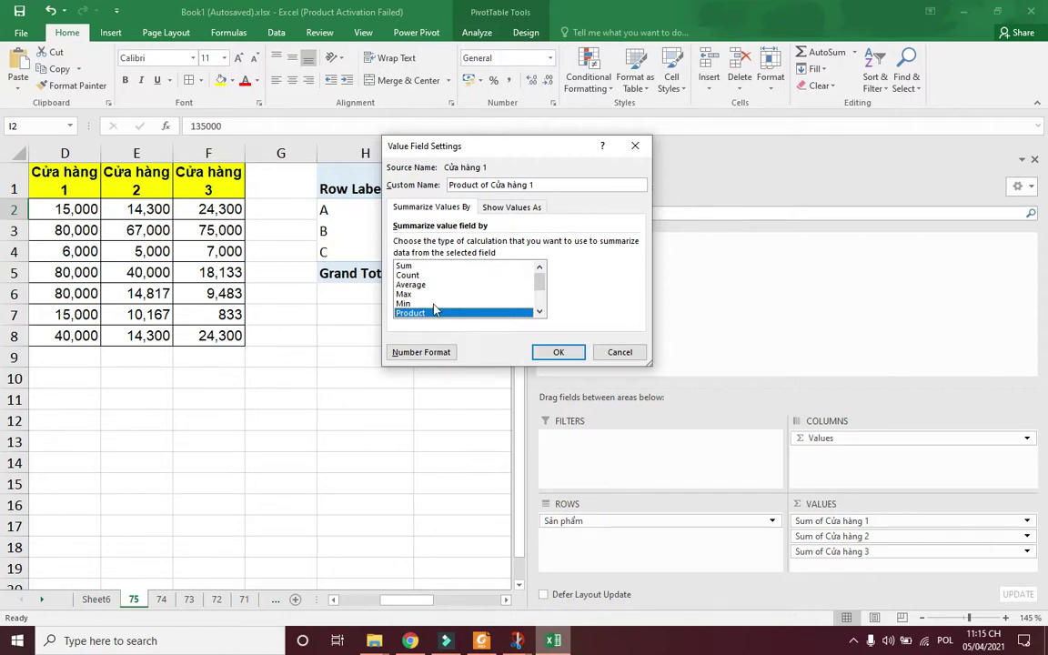
{"action": "left_click", "coordinate": [413, 285]}
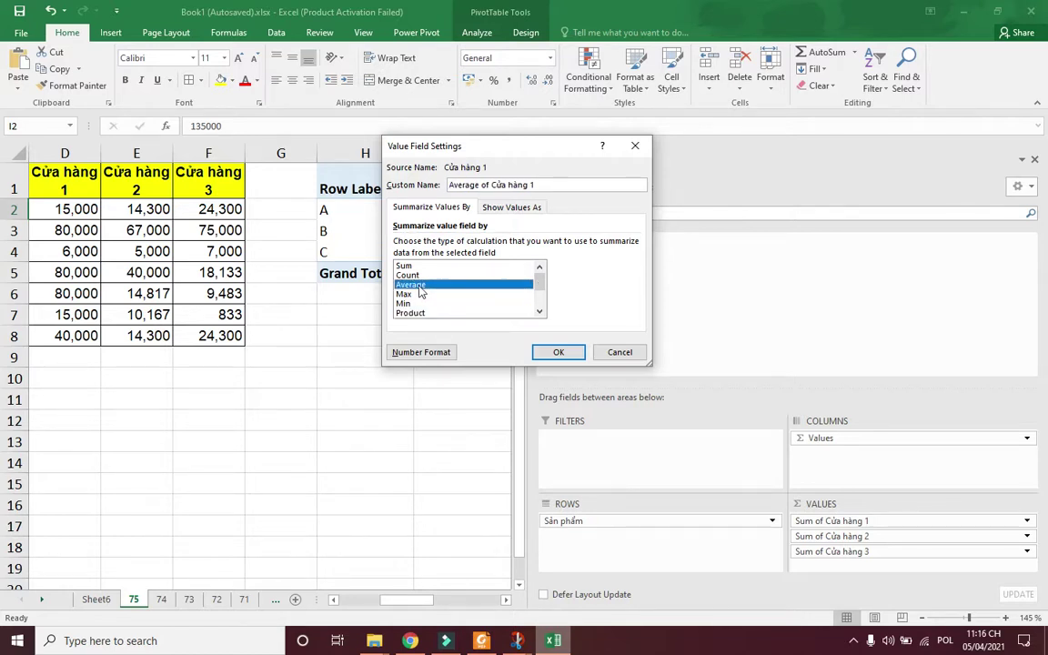
Step: Apply Average to Cửa hàng 1 and check the Average of Cửa hàng 1 column
{"action": "left_click", "coordinate": [558, 352]}
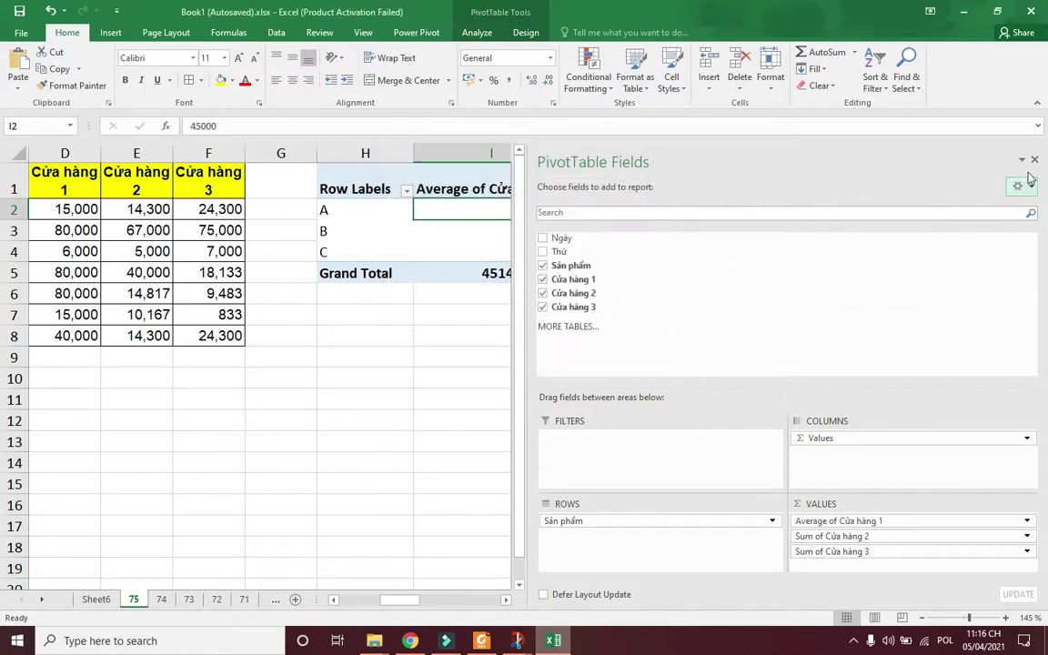
{"action": "left_click", "coordinate": [458, 400]}
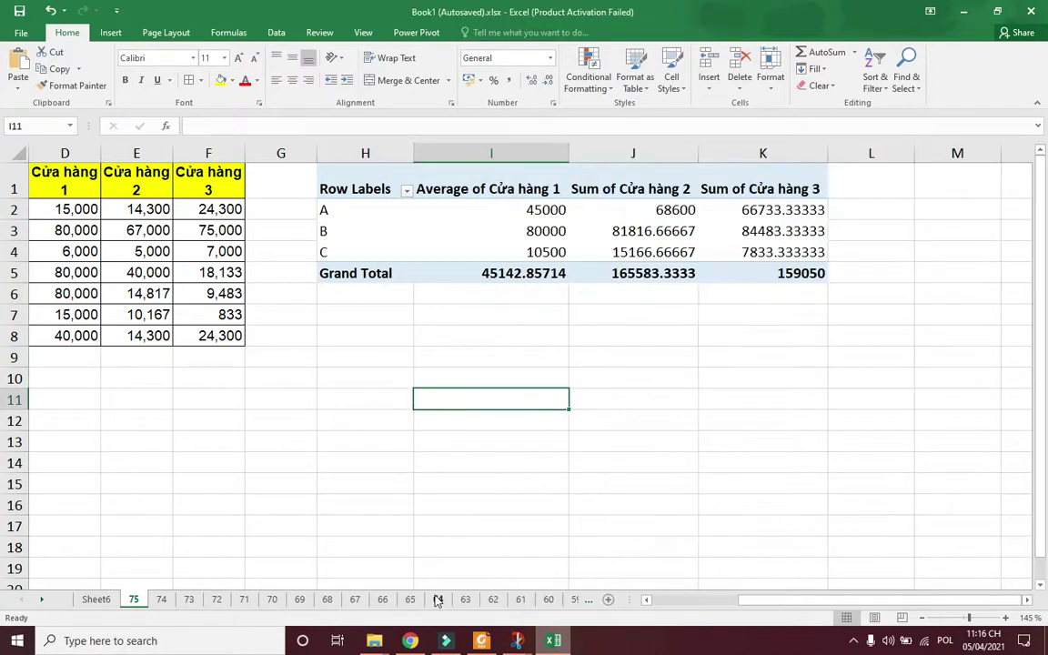
{"action": "left_click", "coordinate": [482, 191]}
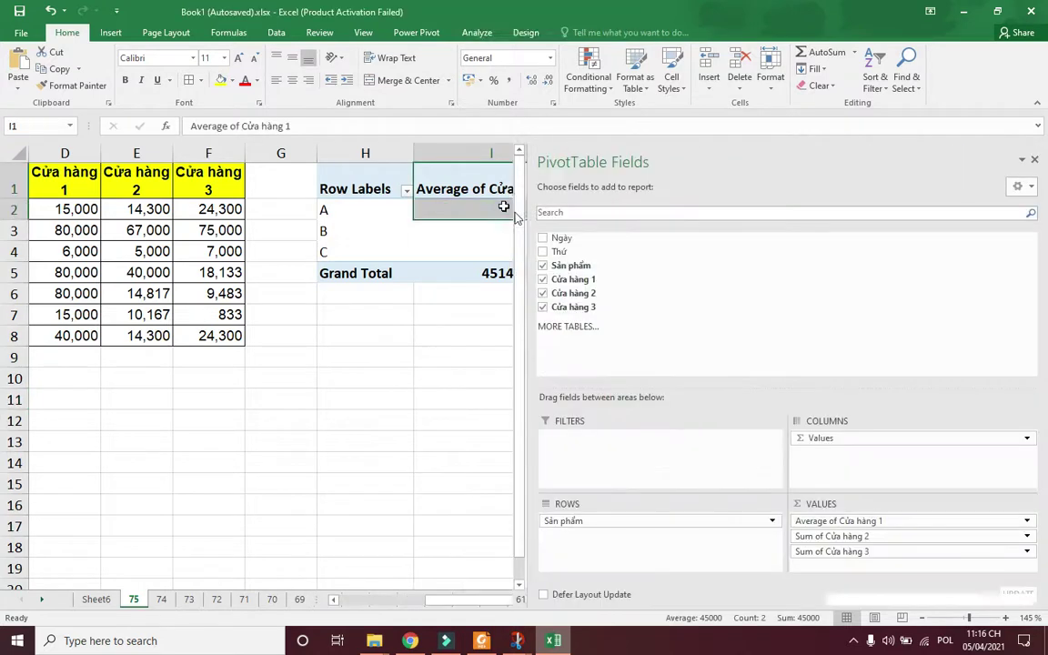
{"action": "left_click", "coordinate": [420, 426]}
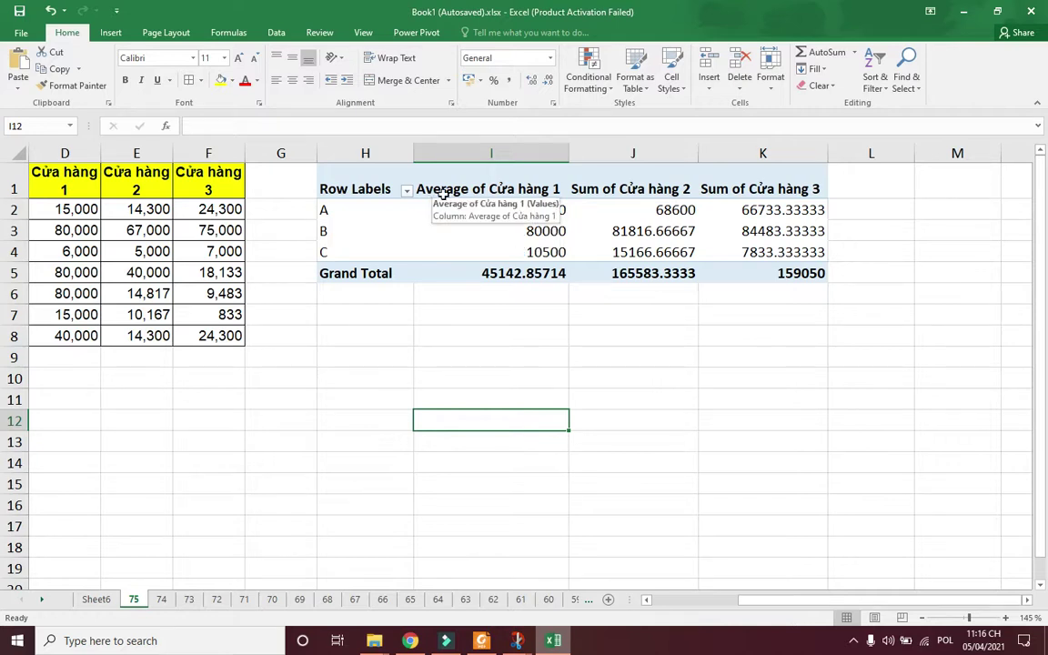
Step: Change Cửa hàng 2 to Max, giving a grand total of 67000
{"action": "mouse_move", "coordinate": [554, 208]}
{"action": "left_click", "coordinate": [577, 187]}
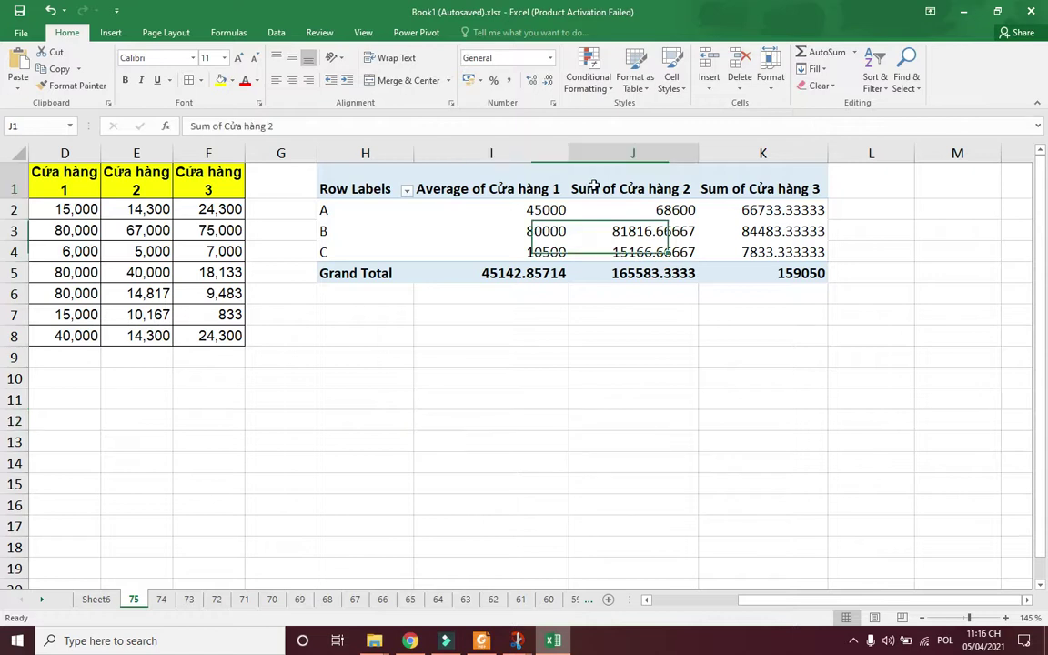
{"action": "left_click", "coordinate": [795, 536]}
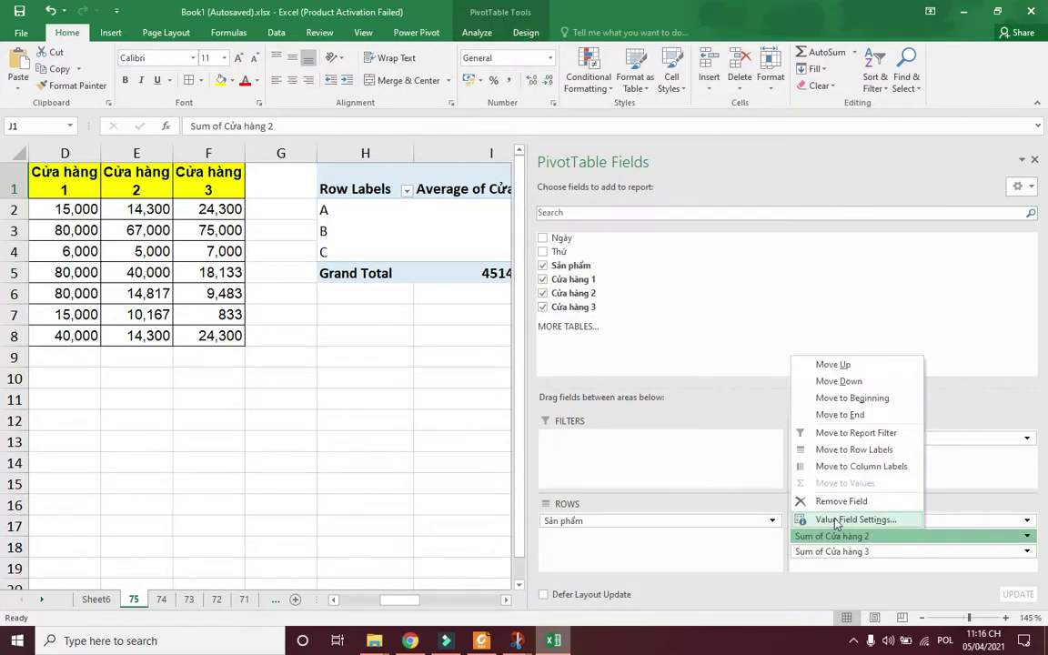
{"action": "left_click", "coordinate": [839, 519]}
{"action": "left_click", "coordinate": [420, 294]}
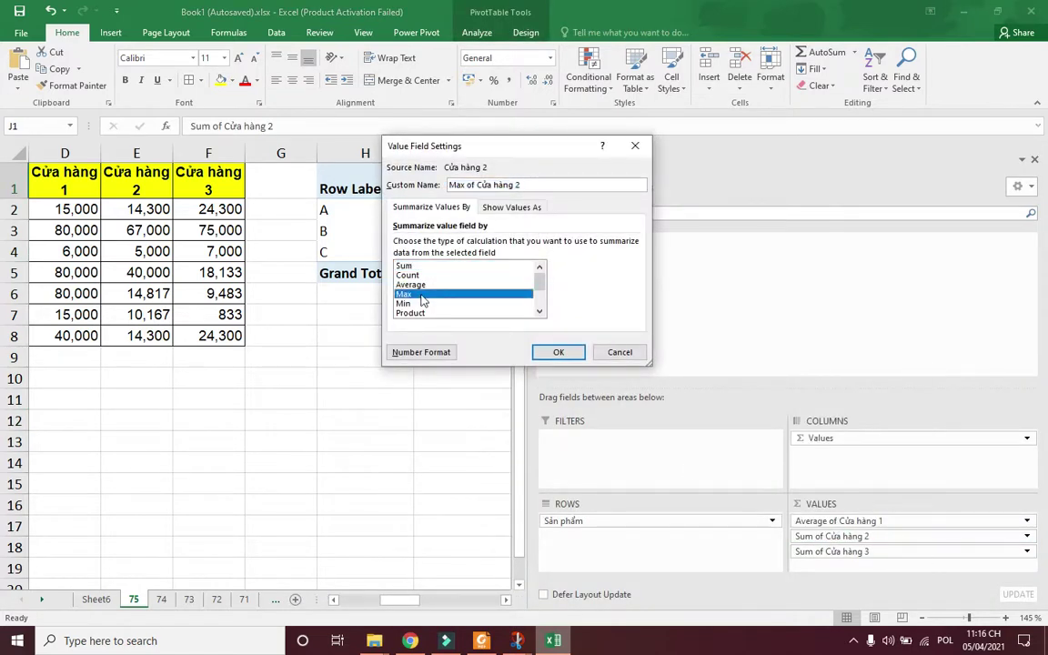
{"action": "left_click", "coordinate": [558, 353]}
{"action": "left_click", "coordinate": [468, 359]}
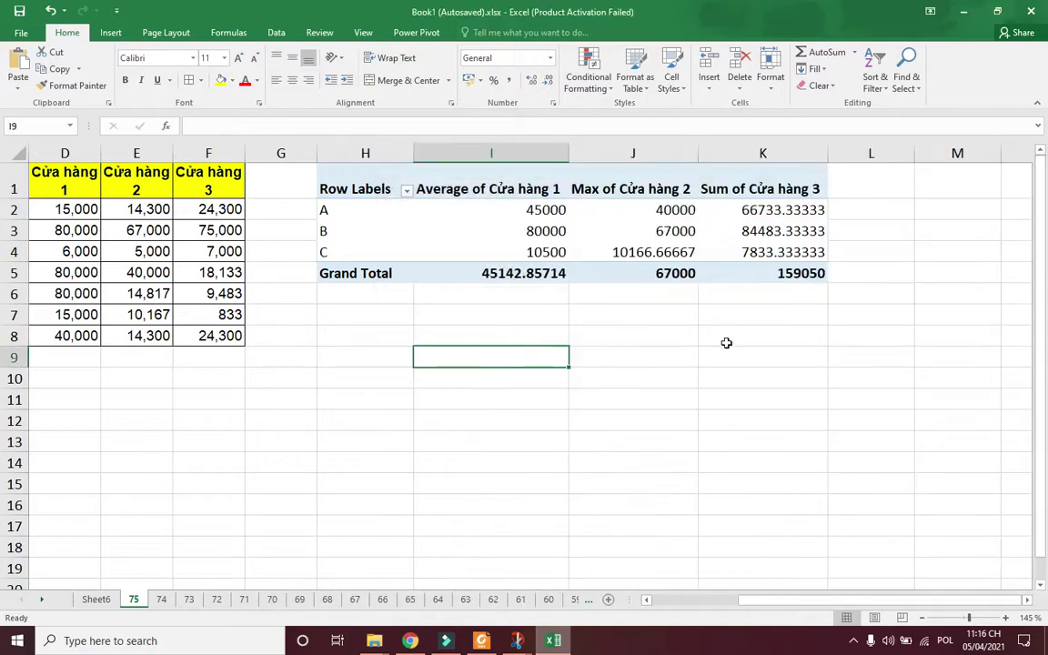
{"action": "left_click", "coordinate": [637, 171]}
{"action": "left_click", "coordinate": [391, 316]}
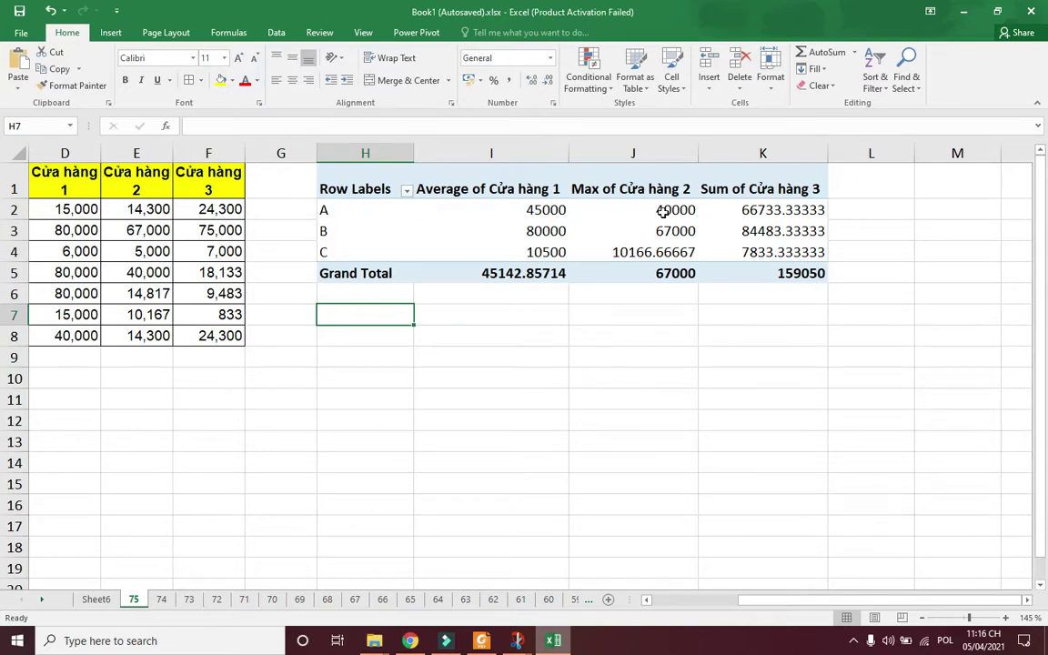
{"action": "mouse_move", "coordinate": [636, 213]}
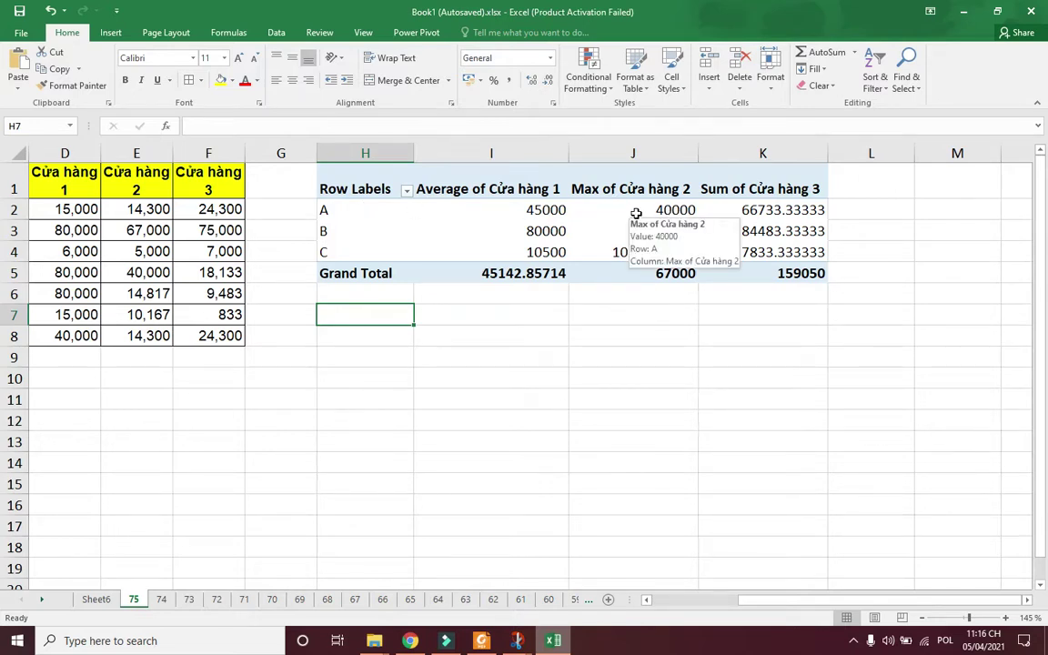
{"action": "left_click", "coordinate": [634, 212]}
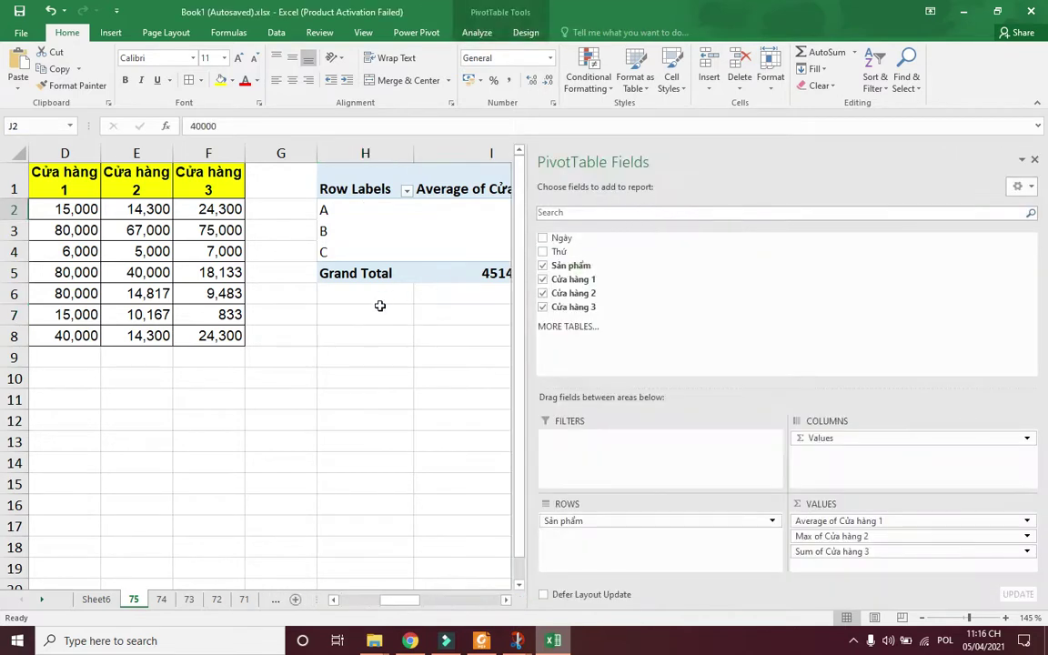
Step: Switch Cửa hàng 3 to Count, showing 3, 2, 2 per product and 7 total
{"action": "left_click", "coordinate": [381, 311]}
{"action": "left_click", "coordinate": [755, 190]}
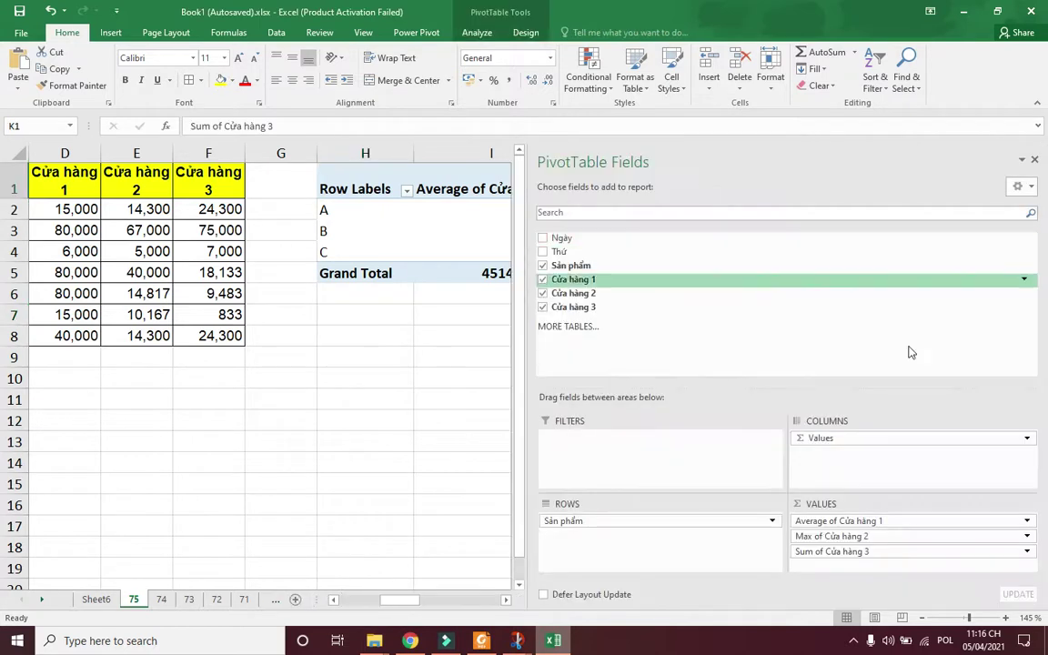
{"action": "left_click", "coordinate": [926, 550]}
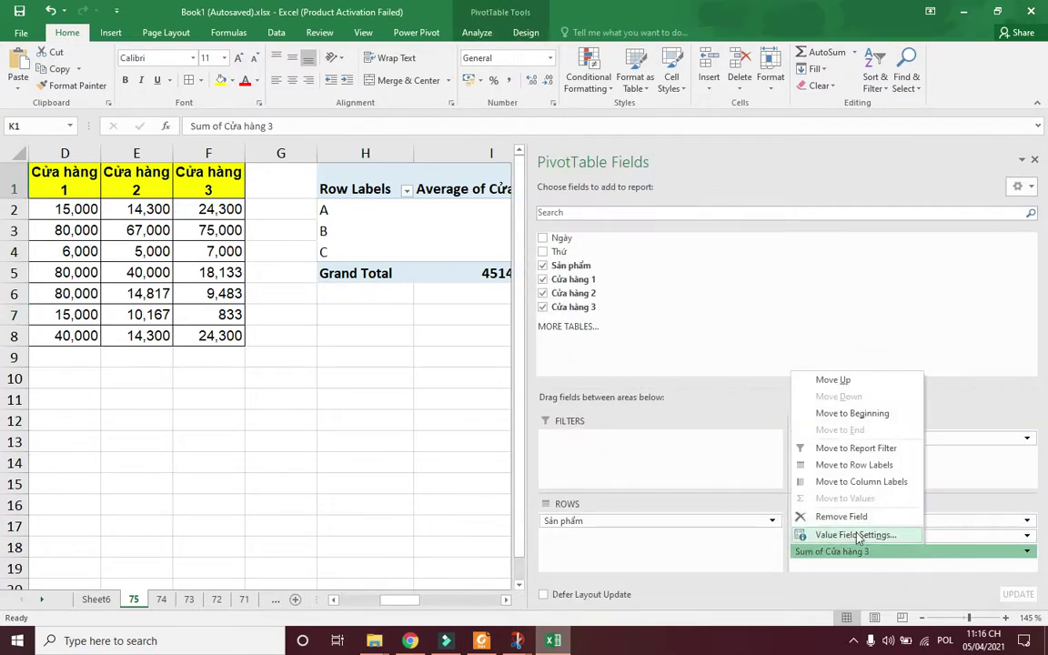
{"action": "left_click", "coordinate": [802, 535]}
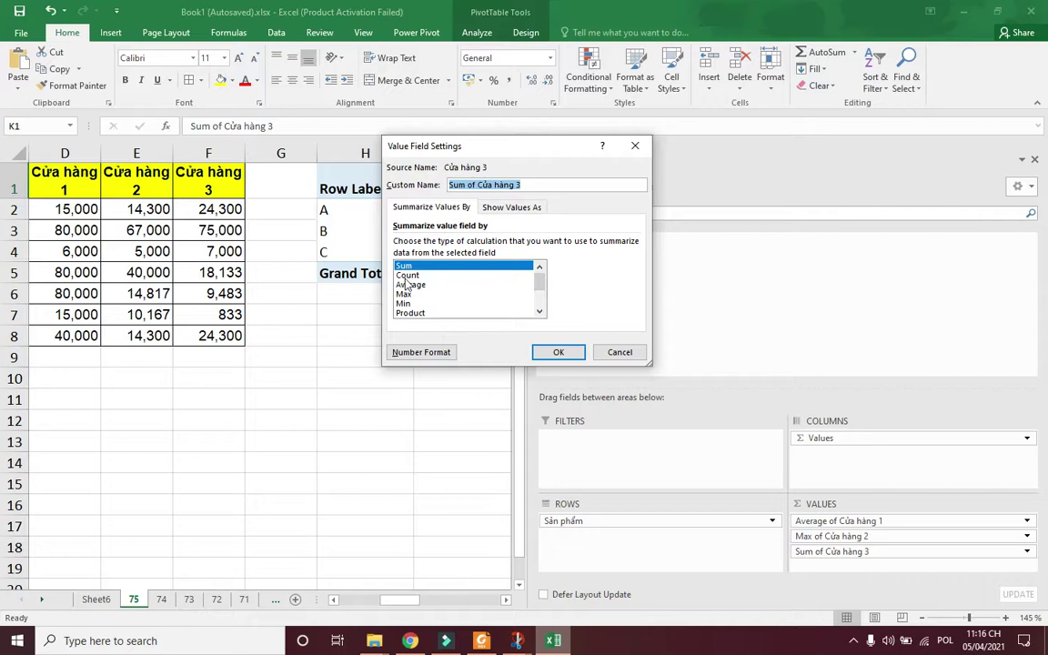
{"action": "left_click", "coordinate": [410, 285]}
{"action": "left_click", "coordinate": [408, 275]}
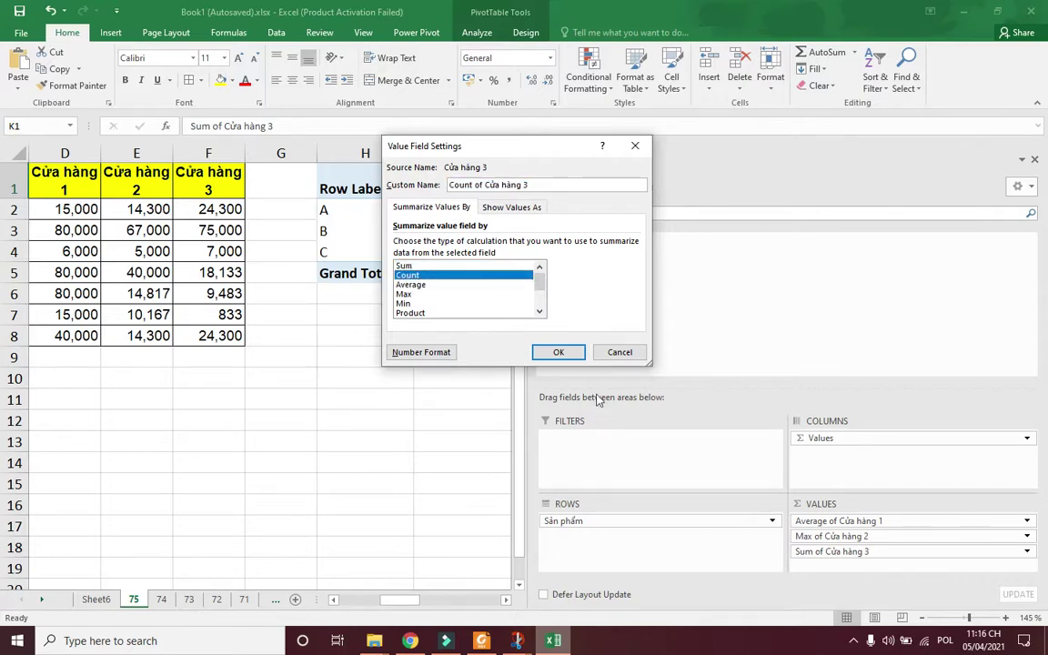
{"action": "left_click", "coordinate": [559, 355]}
{"action": "left_click", "coordinate": [450, 383]}
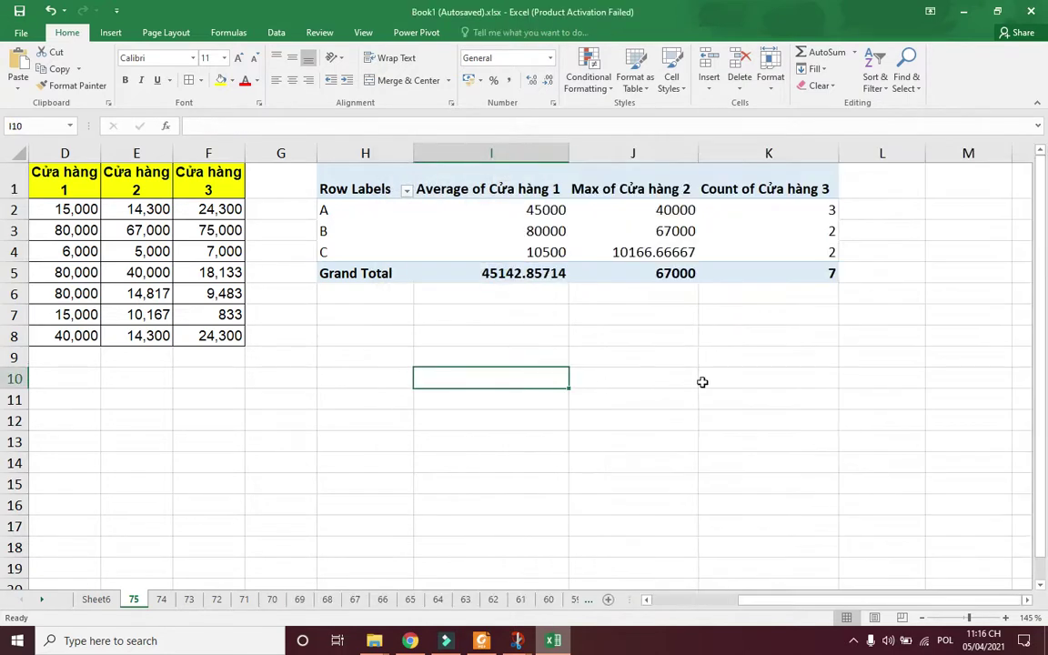
{"action": "left_click_drag", "start_coordinate": [777, 601], "coordinate": [712, 604]}
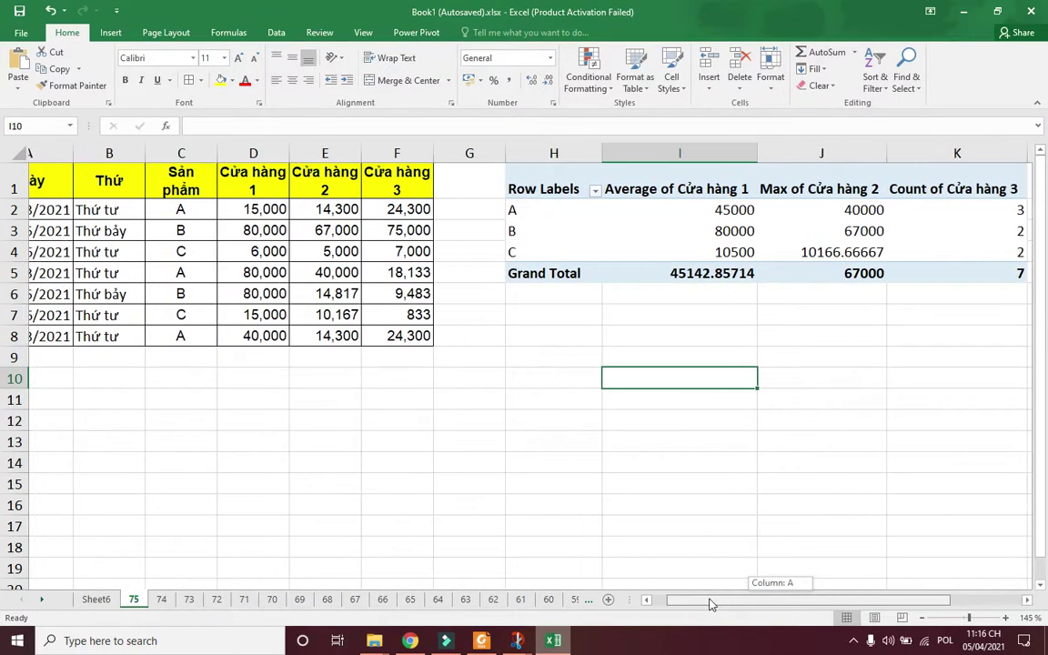
{"action": "left_click_drag", "start_coordinate": [712, 605], "coordinate": [715, 603]}
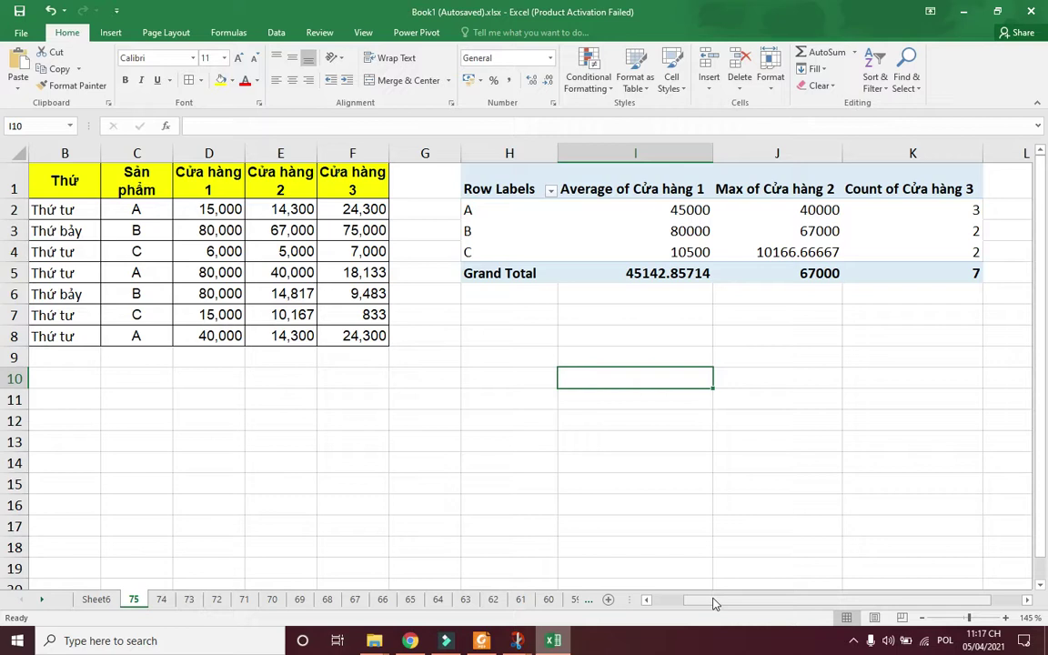
{"action": "left_click_drag", "start_coordinate": [714, 603], "coordinate": [655, 603]}
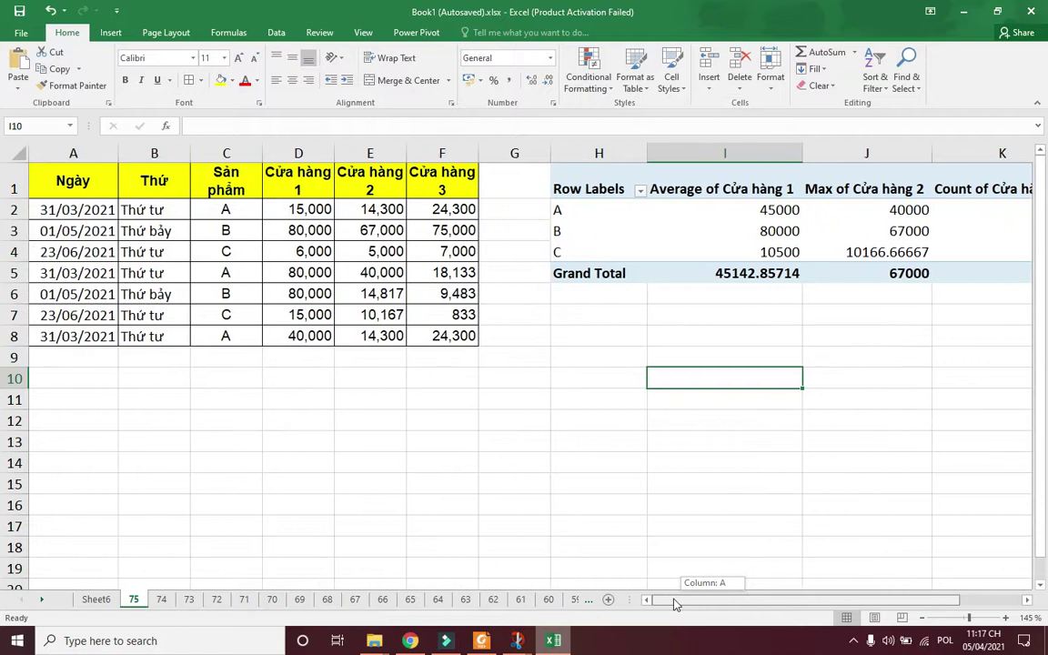